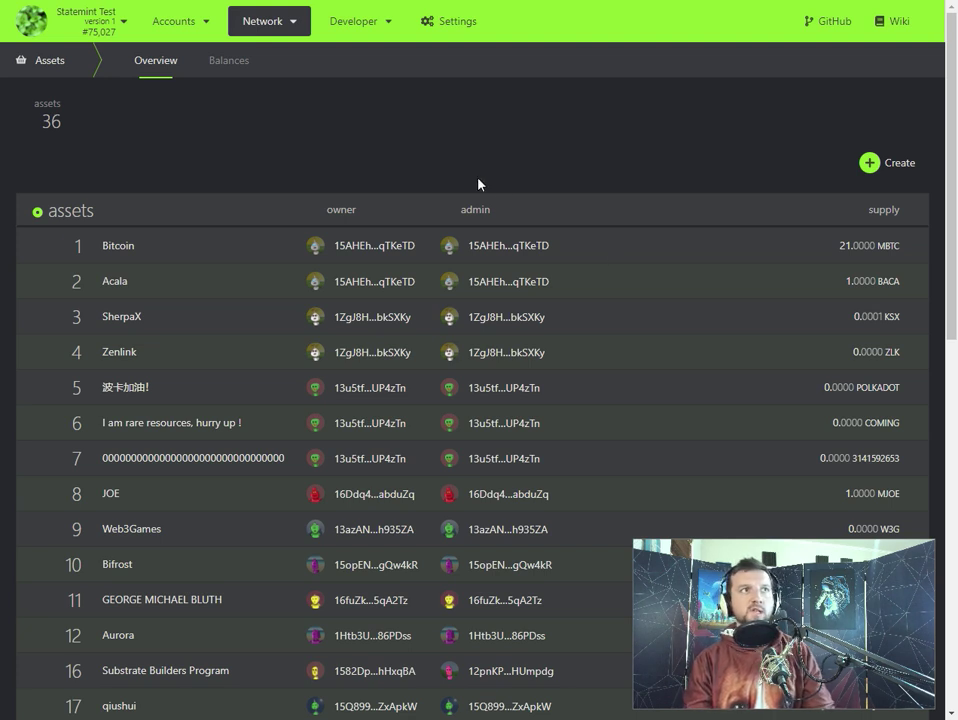
# Look through the list of existing assets on the Statemint Test network
pyautogui.scroll(-3, 340, 200)
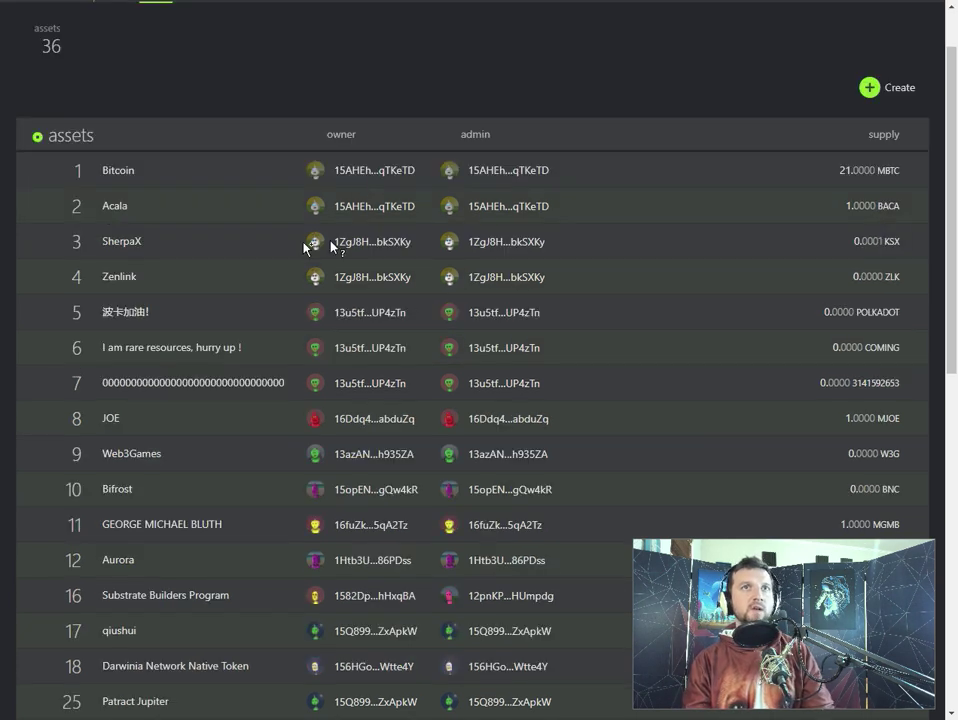
pyautogui.scroll(-8, 273, 267)
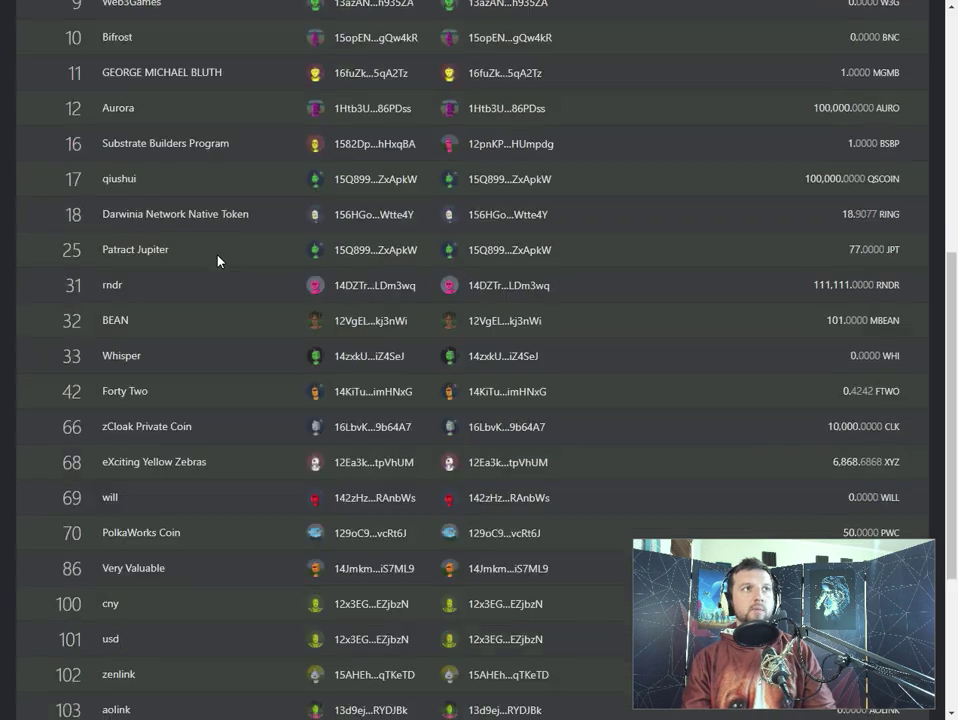
pyautogui.scroll(-6, 218, 270)
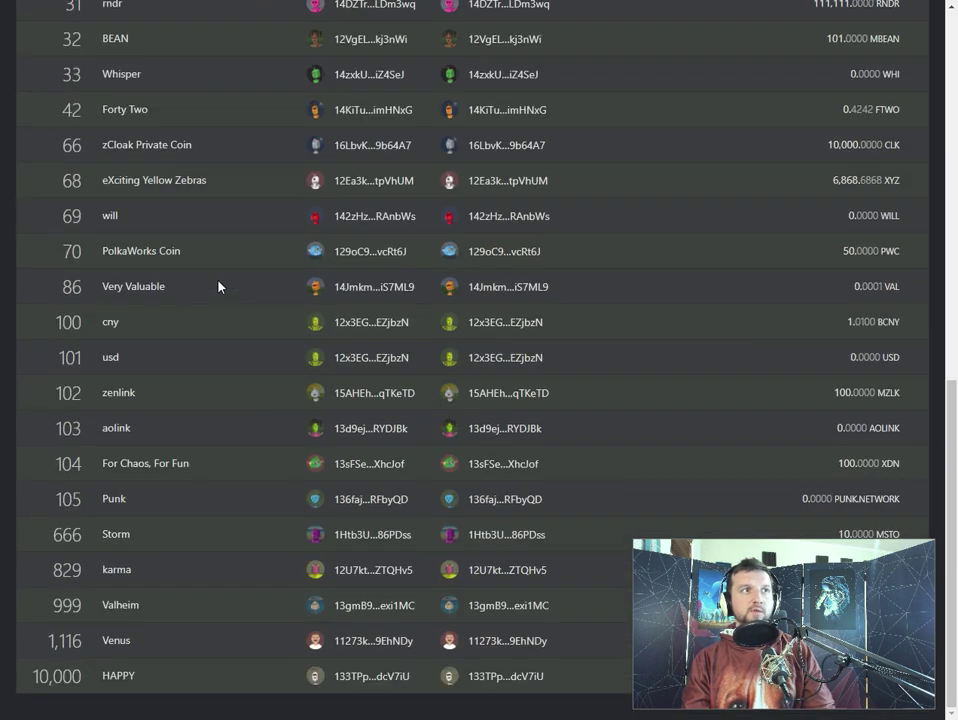
pyautogui.scroll(9, 218, 285)
pyautogui.scroll(7, 218, 287)
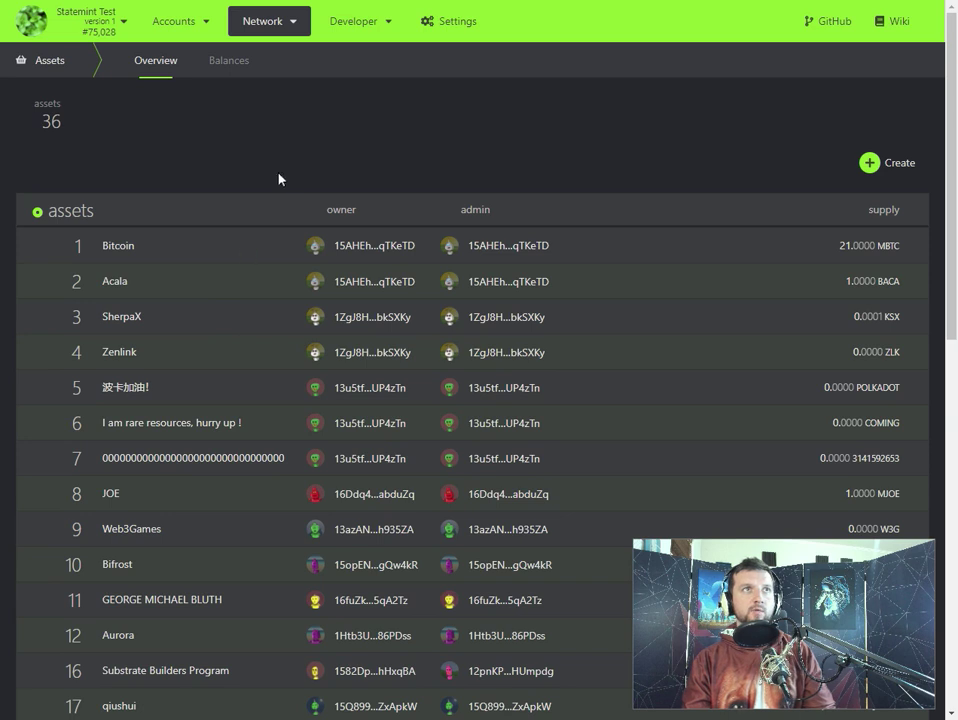
pyautogui.click(370, 157)
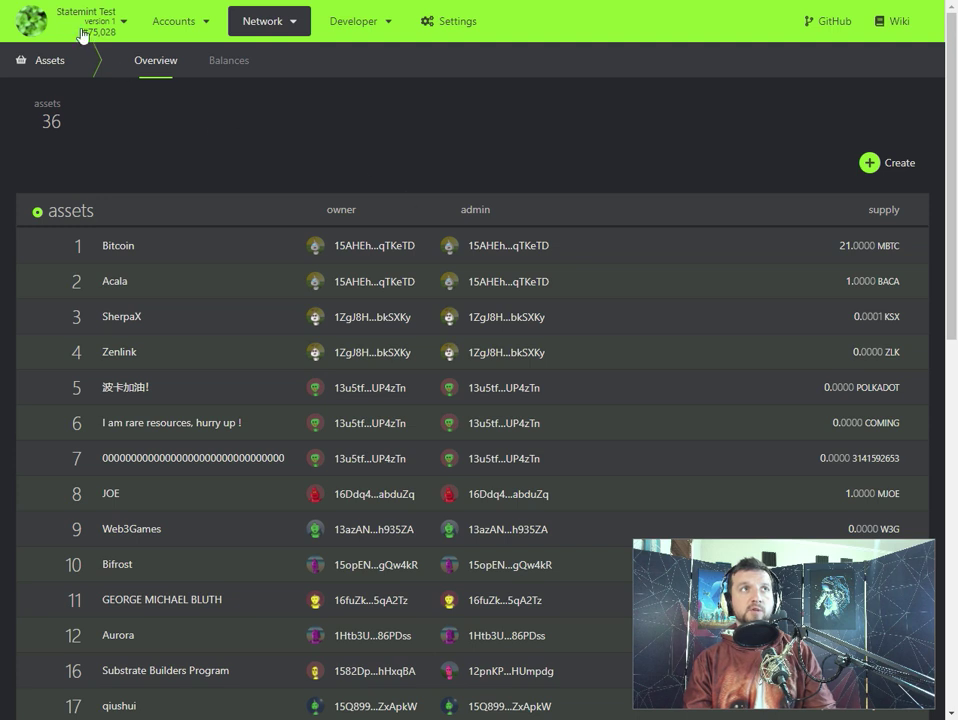
pyautogui.click(331, 169)
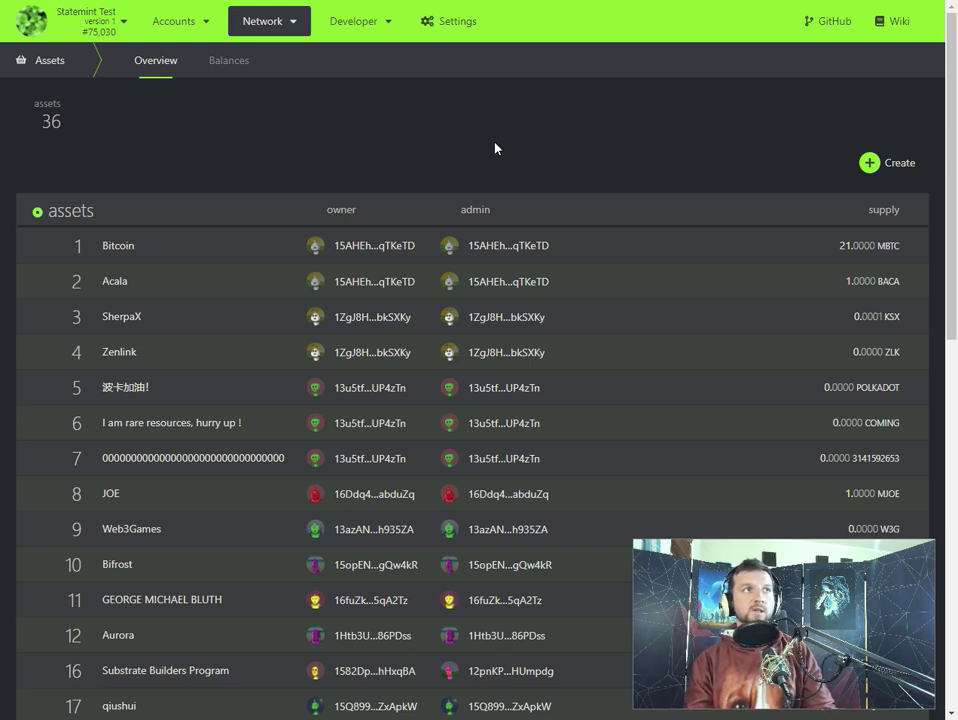
# View the accounts and their balances, and return to the network's assets overview
pyautogui.moveTo(180, 21)
pyautogui.click(185, 60)
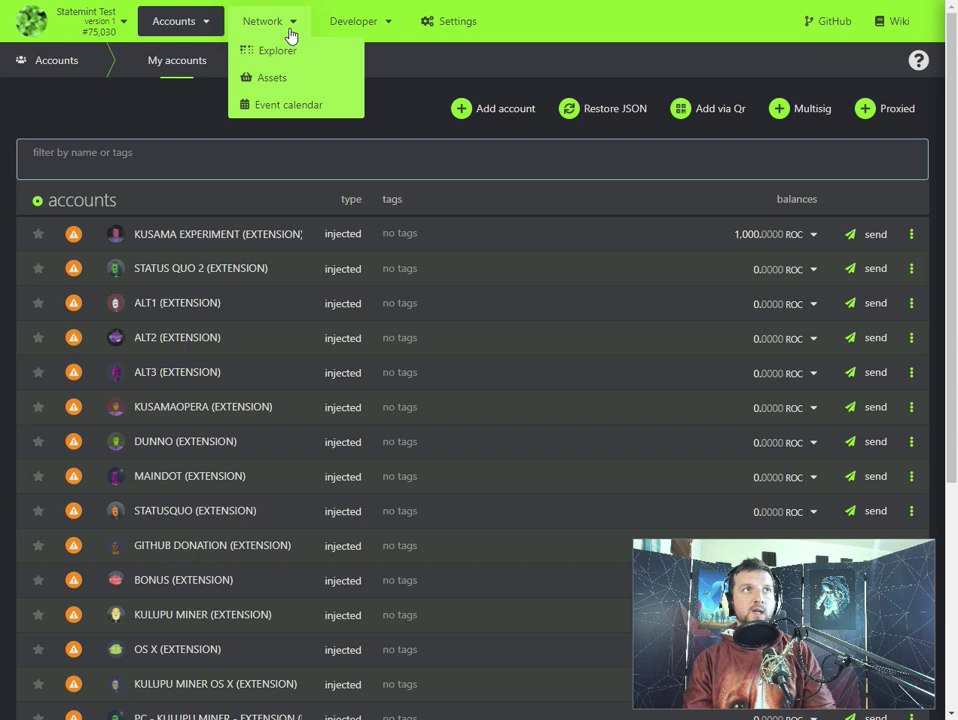
pyautogui.moveTo(262, 21)
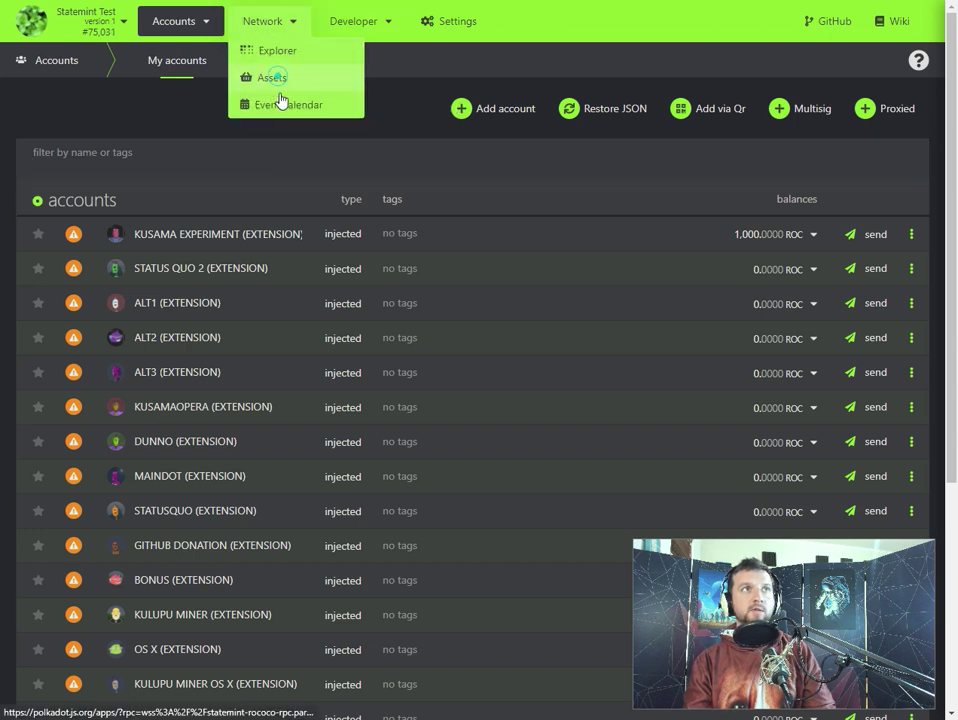
pyautogui.click(283, 88)
pyautogui.moveTo(166, 36)
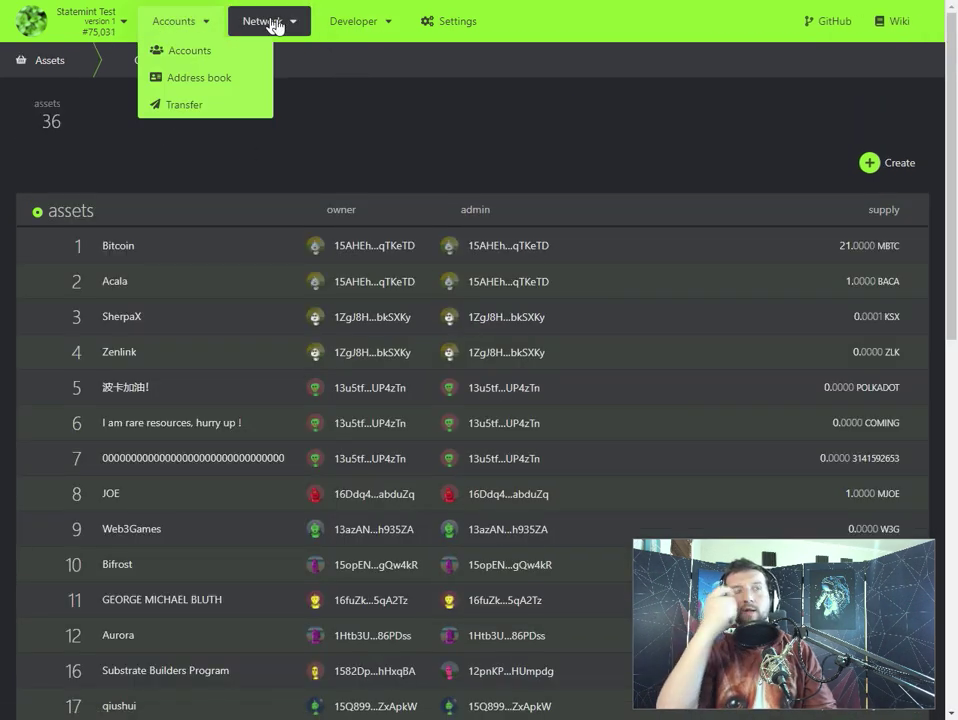
pyautogui.moveTo(272, 30)
pyautogui.click(270, 80)
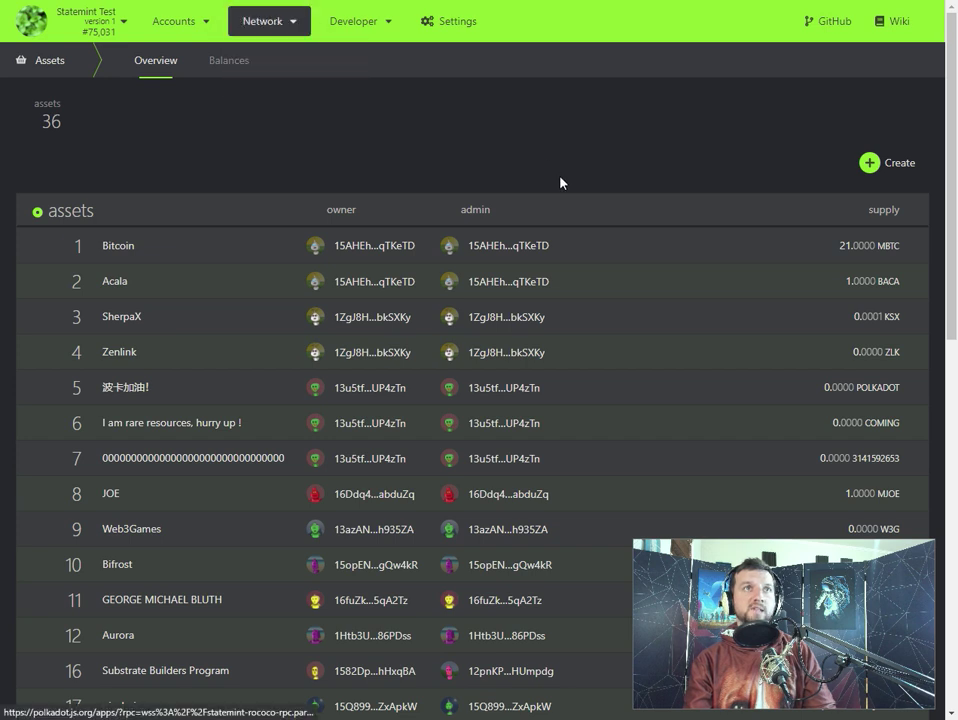
# Start creating a new asset with KUSAMA EXPERIMENT (EXTENSION) as the creator account
pyautogui.click(876, 168)
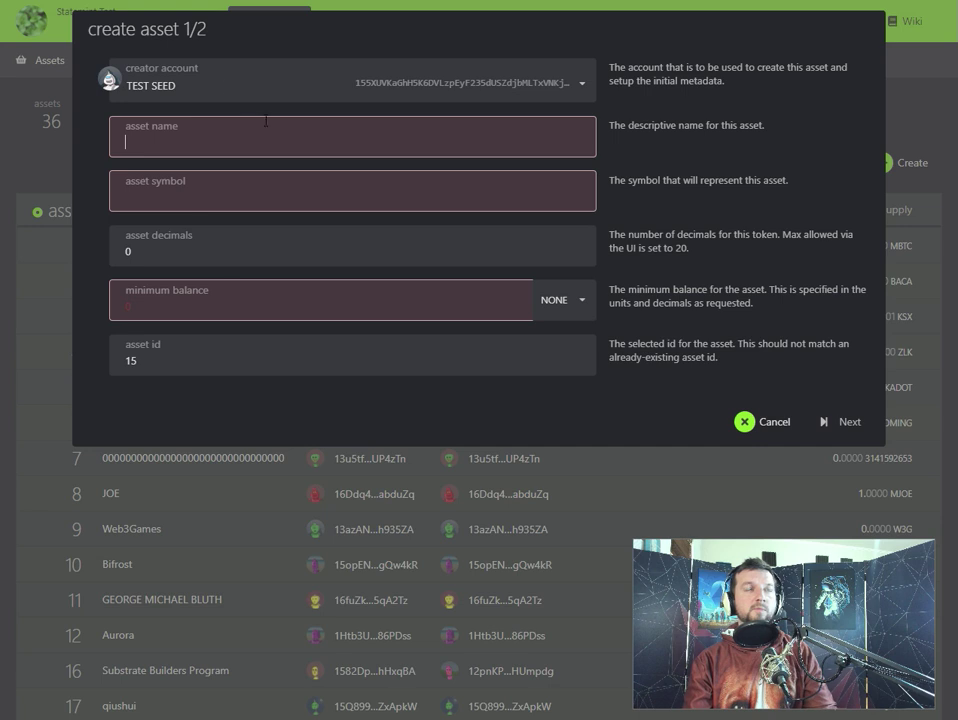
pyautogui.click(200, 88)
pyautogui.scroll(3, 270, 210)
pyautogui.scroll(-7, 250, 172)
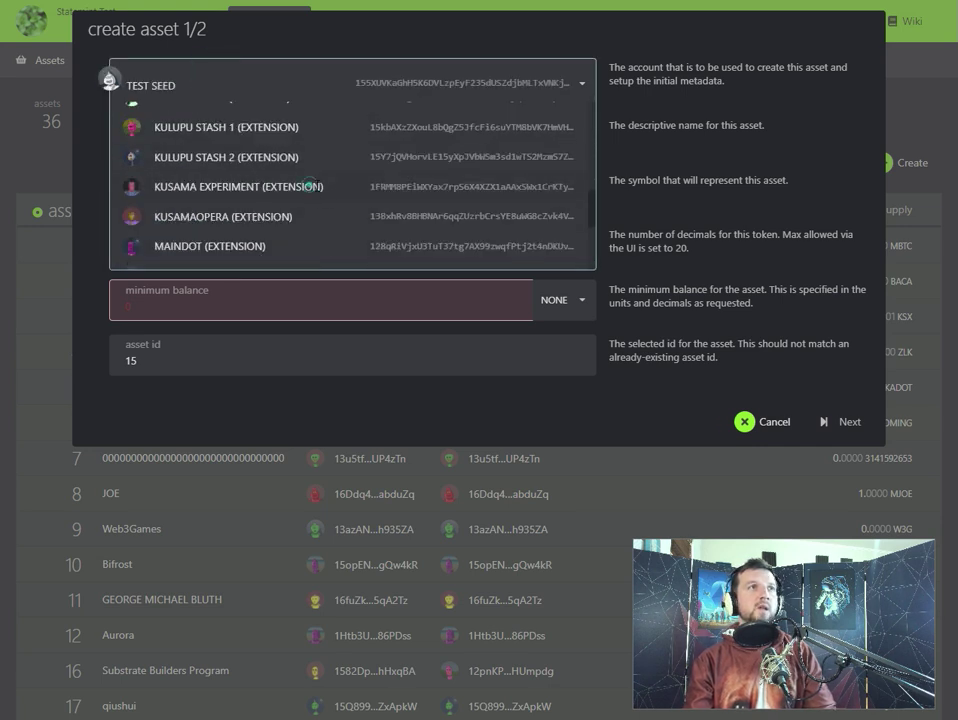
pyautogui.click(330, 187)
# Enter RMRK as both the asset name and the asset symbol
pyautogui.click(205, 154)
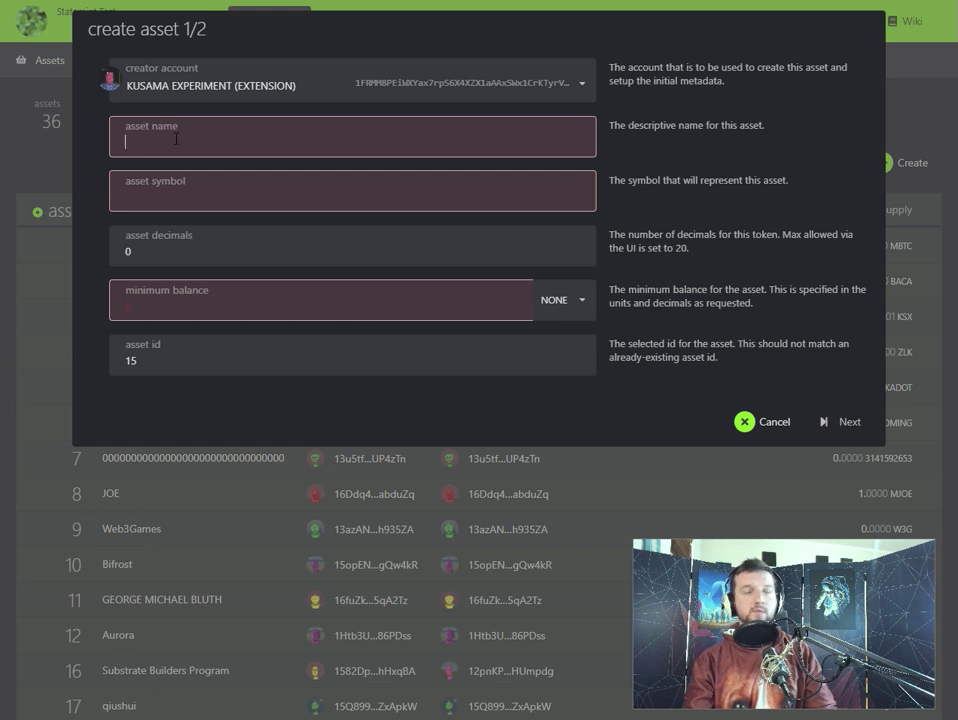
pyautogui.write('RMRK')
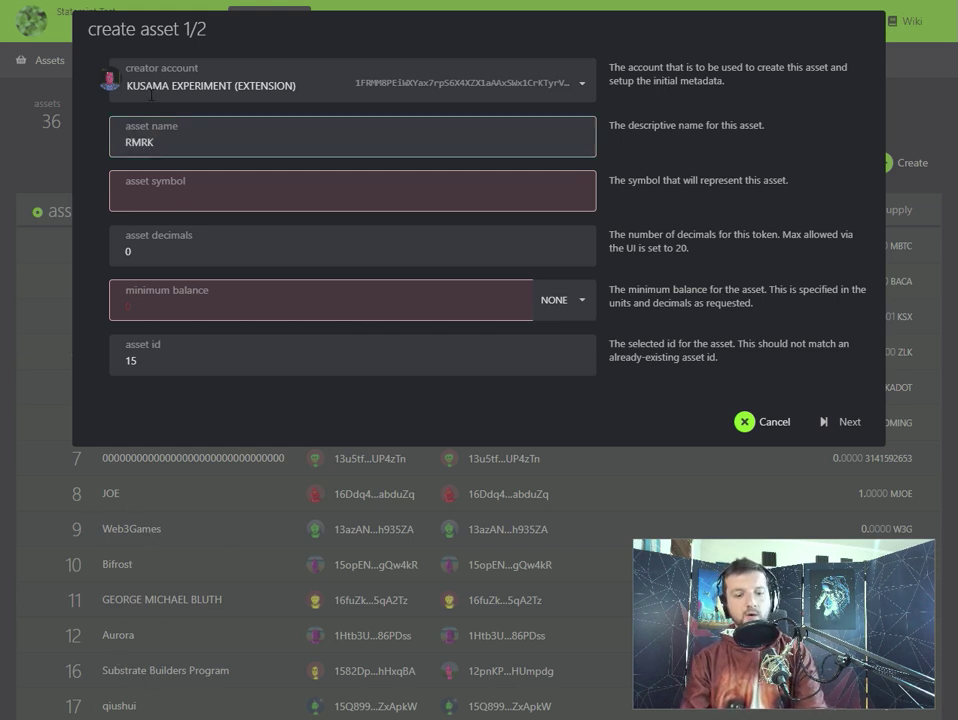
pyautogui.click(127, 190)
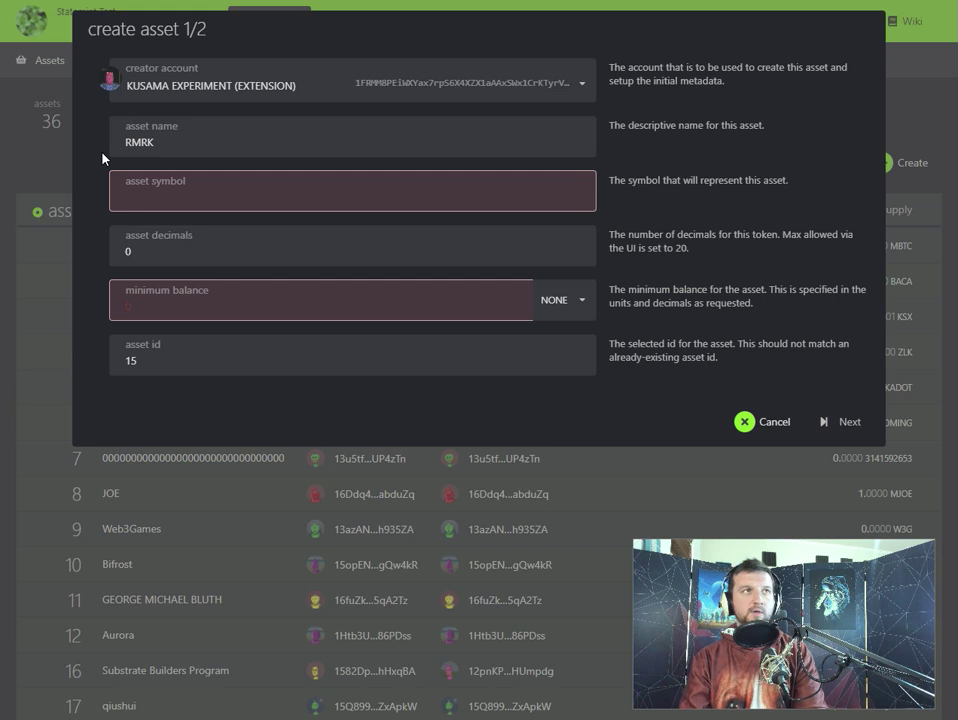
pyautogui.write('RMRK')
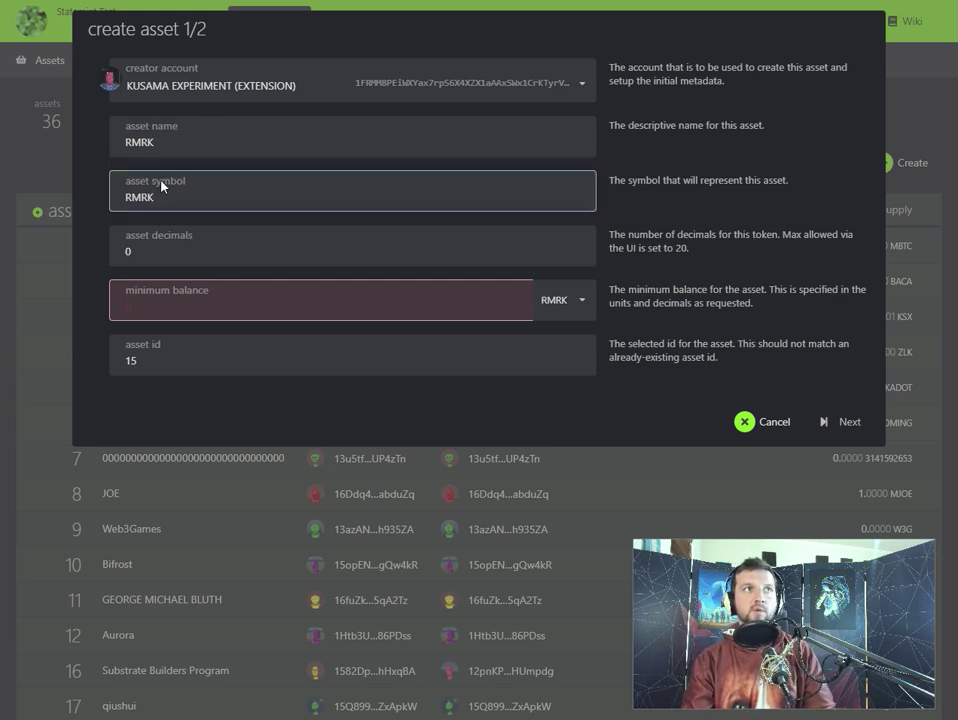
# Set the asset decimals to 10 and the minimum balance to 0.001 RMRK
pyautogui.click(155, 238)
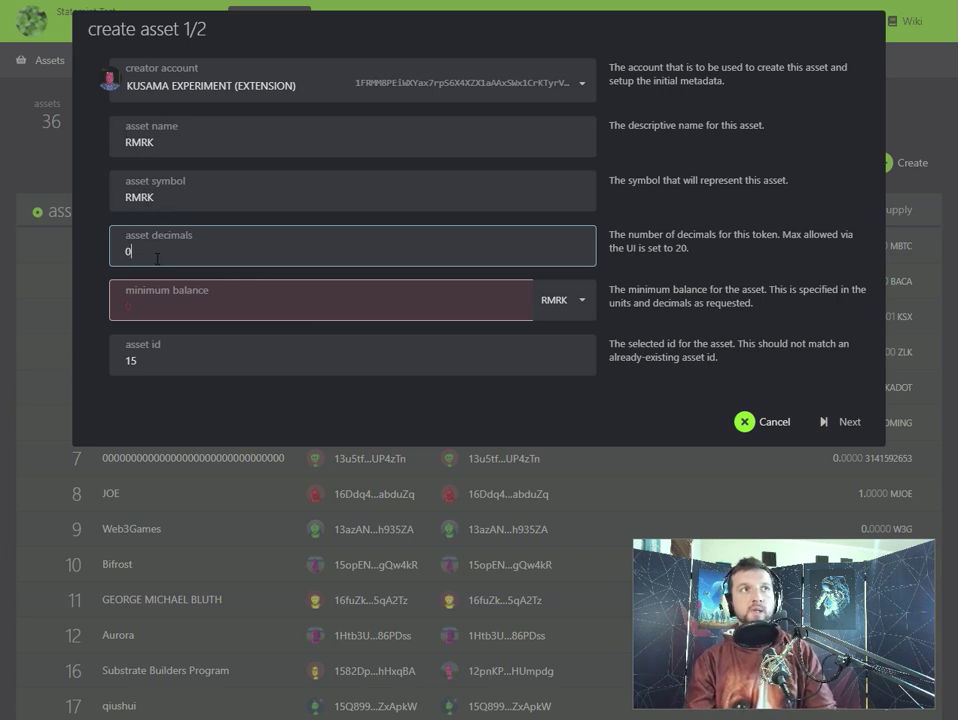
pyautogui.press('BackSpace')
pyautogui.write('10')
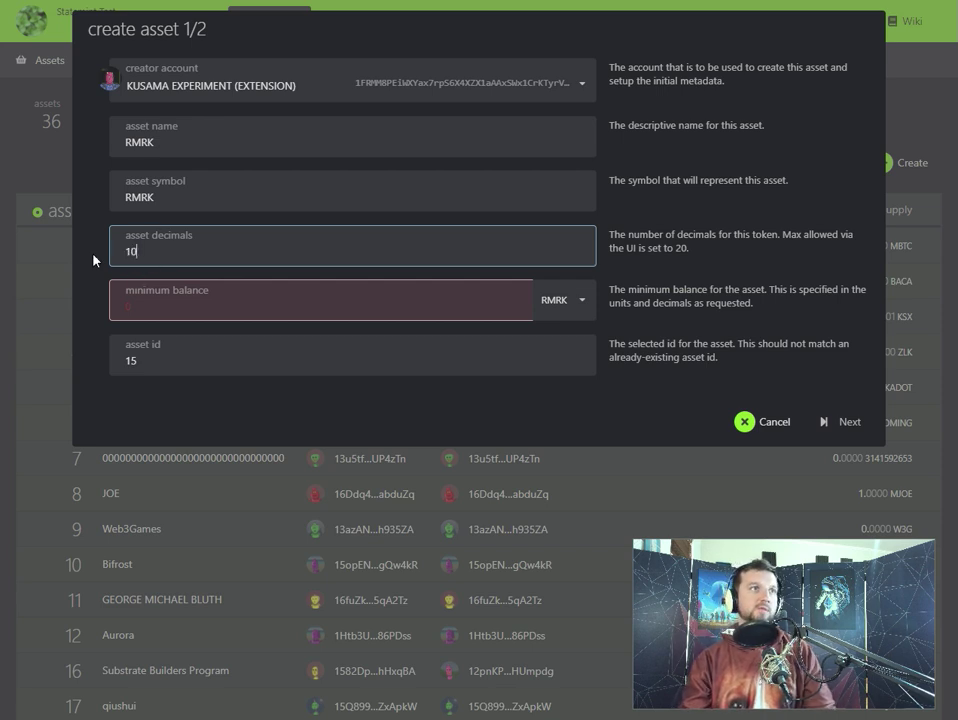
pyautogui.click(179, 299)
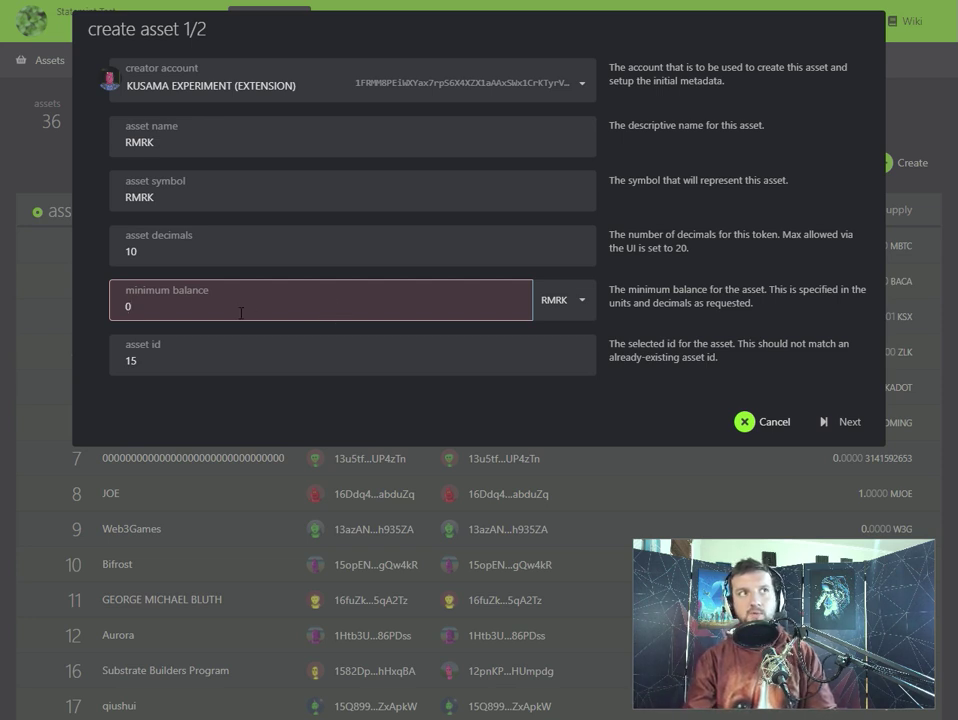
pyautogui.write('.00')
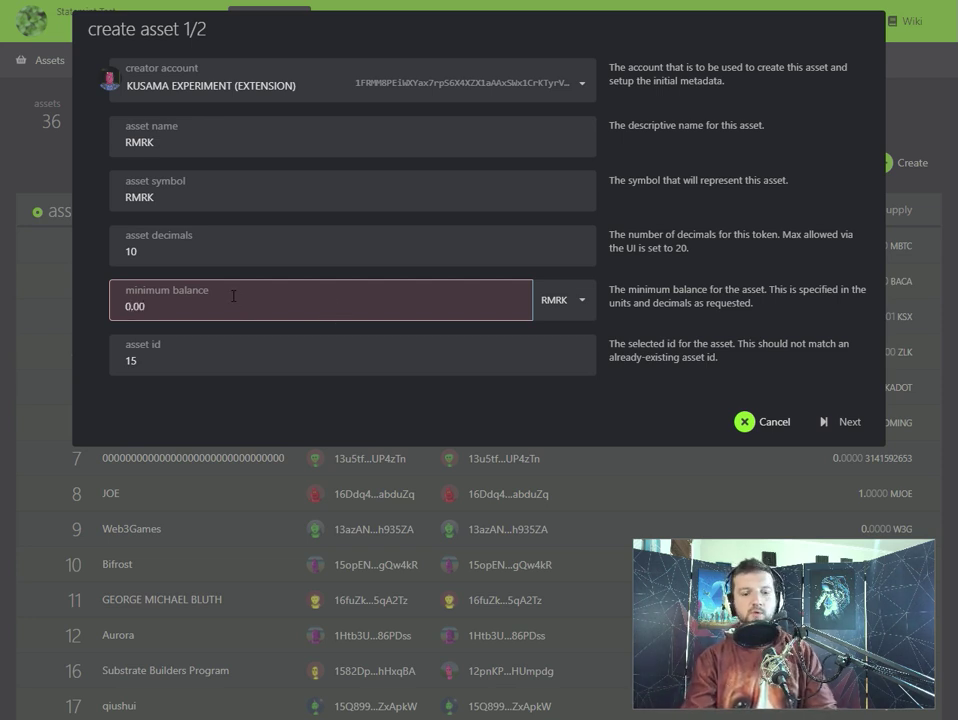
pyautogui.write('1')
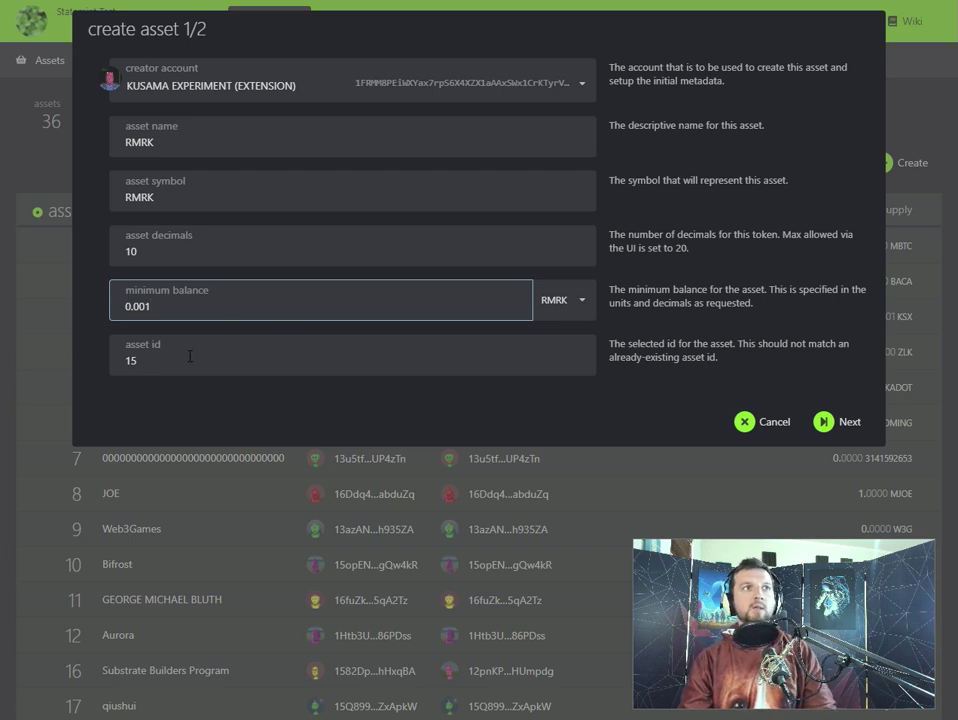
# Set the asset id to 420 and proceed to the second page of the asset creation form
pyautogui.click(141, 359)
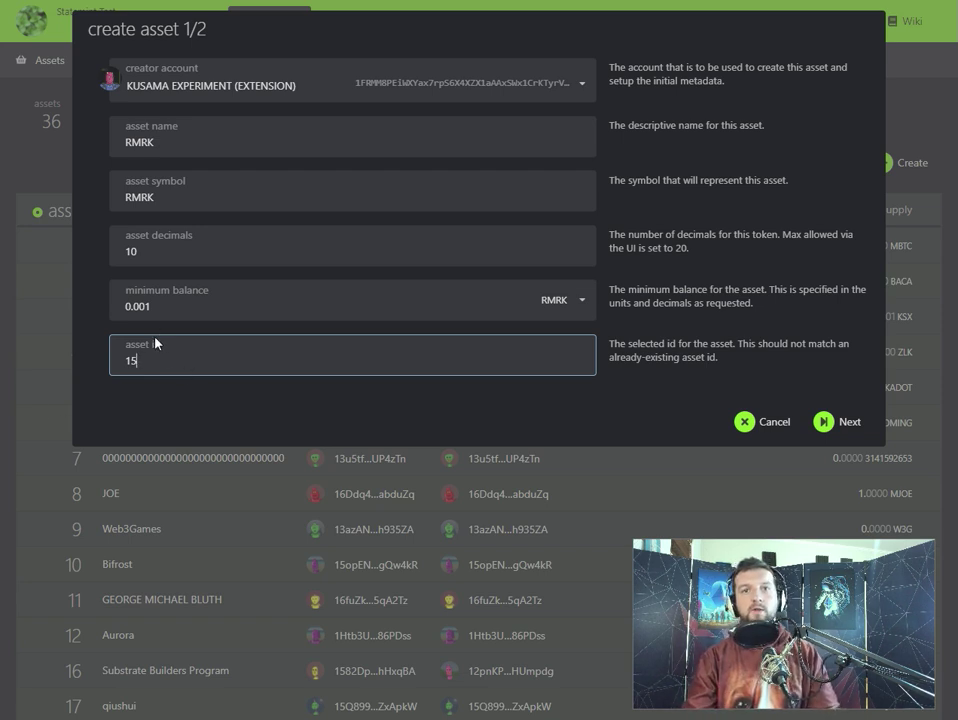
pyautogui.doubleClick(160, 366)
pyautogui.write('420')
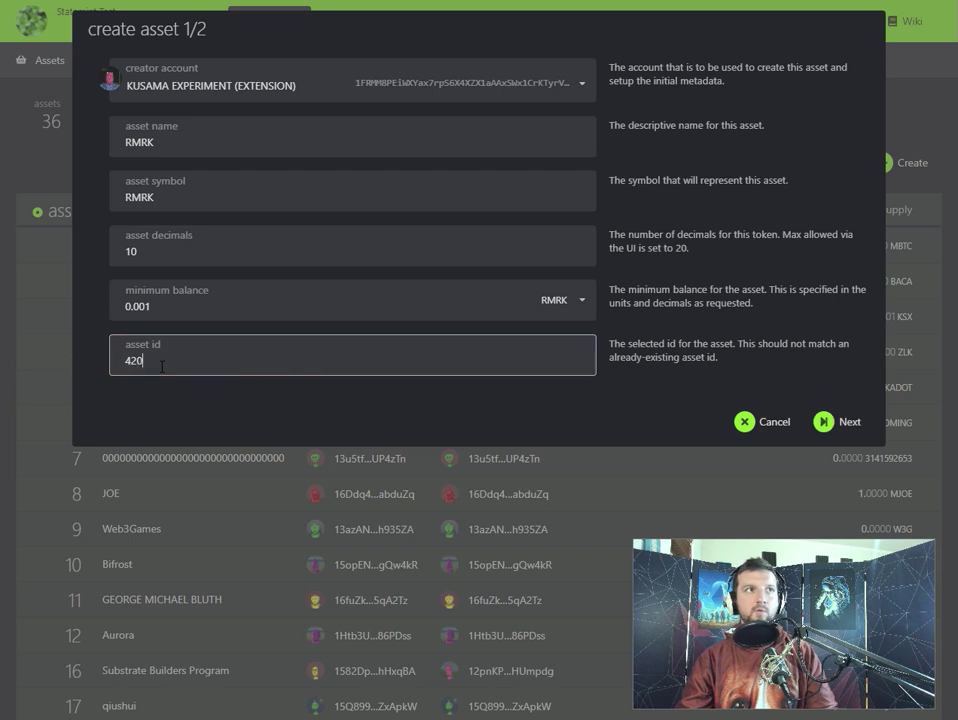
pyautogui.click(843, 424)
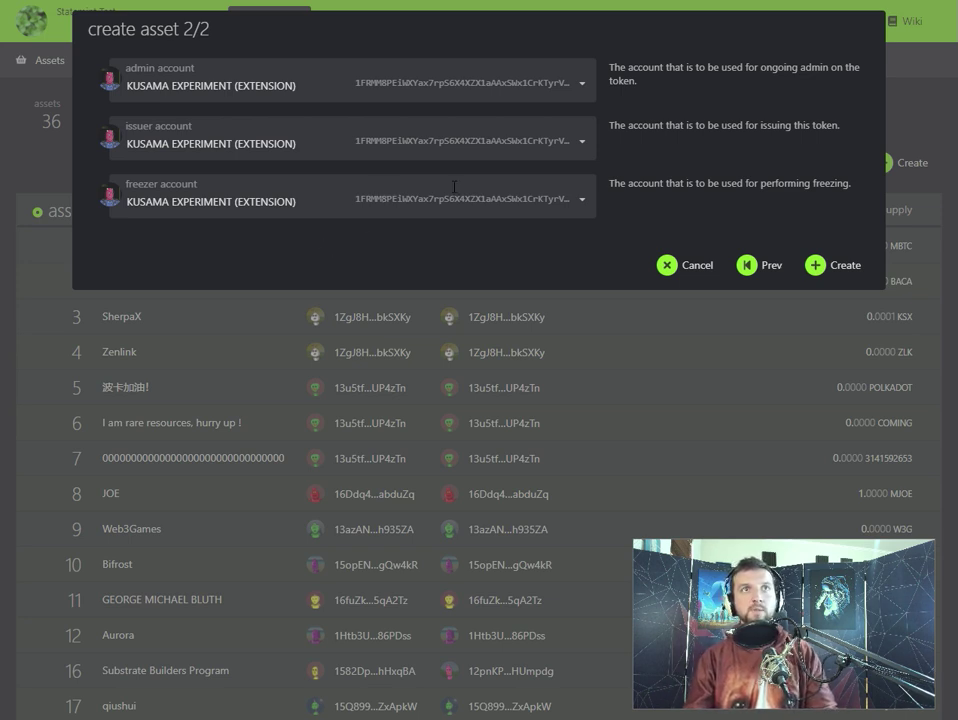
# Create the asset with the preset admin, issuer and freezer accounts, and submit and sign the transaction with the account password
pyautogui.click(830, 266)
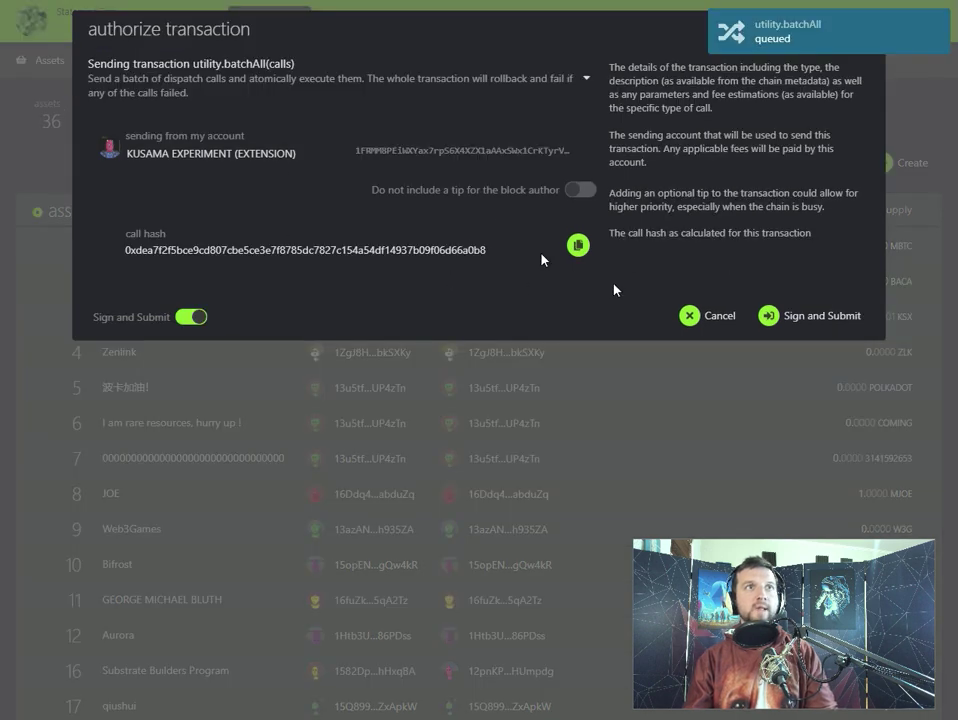
pyautogui.click(812, 315)
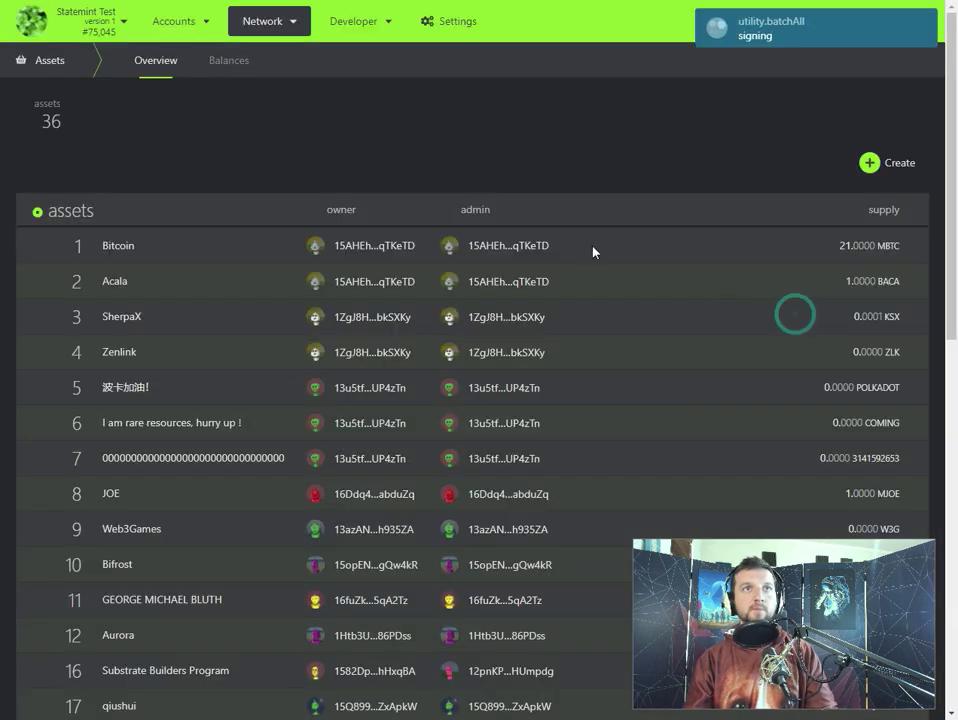
pyautogui.moveTo(8, 15); pyautogui.dragTo(297, 39)
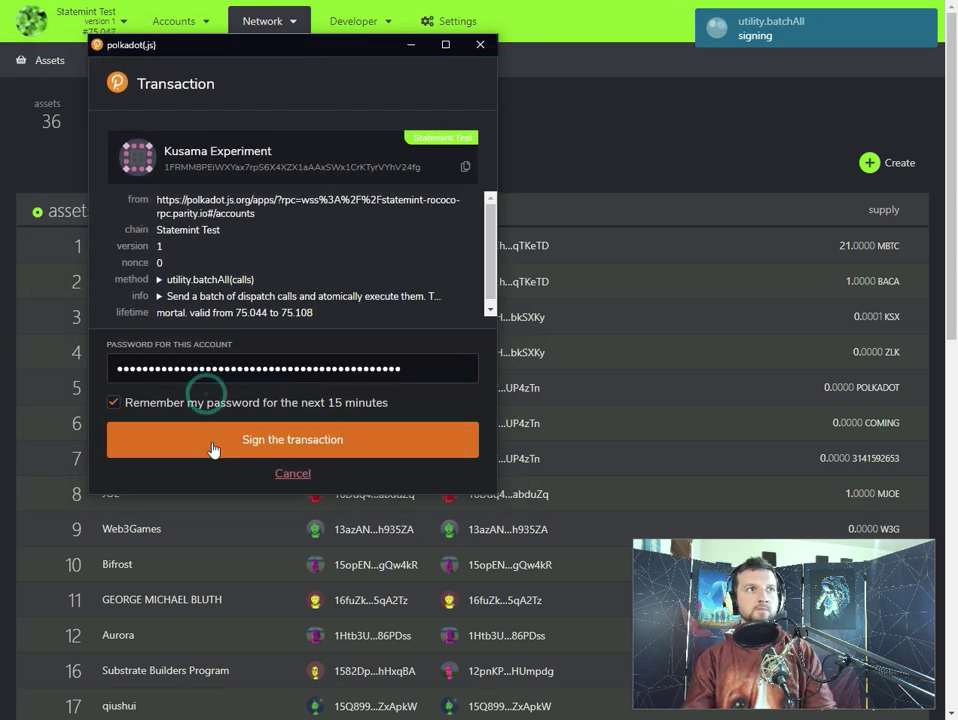
pyautogui.click(212, 440)
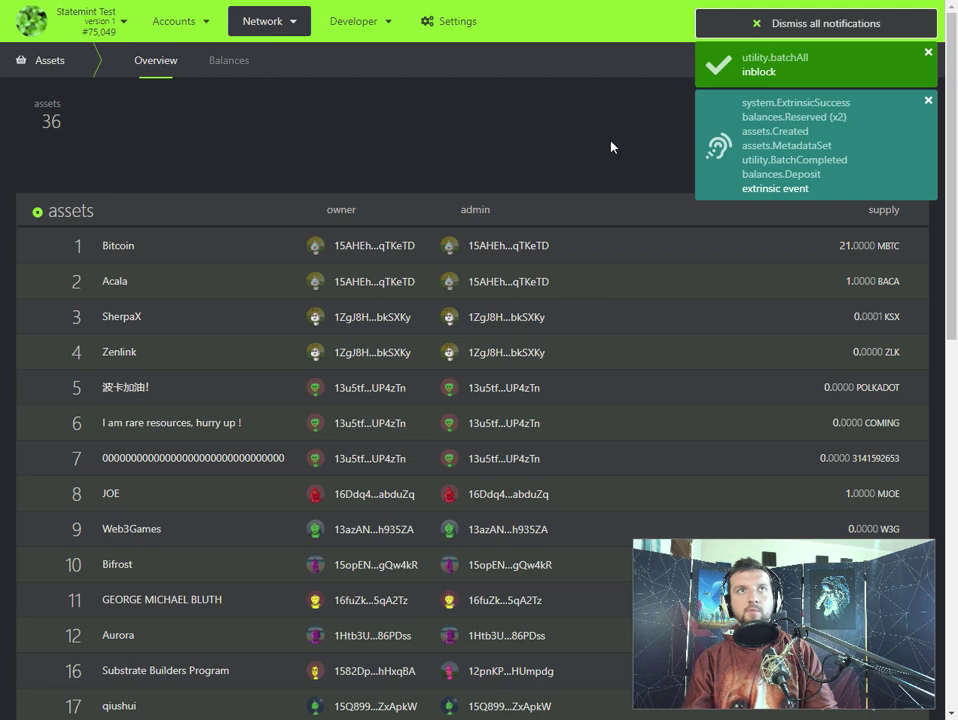
# Find the new RMRK asset in the assets list, and view its mint form without minting anything
pyautogui.scroll(-7, 276, 139)
pyautogui.scroll(-2, 309, 127)
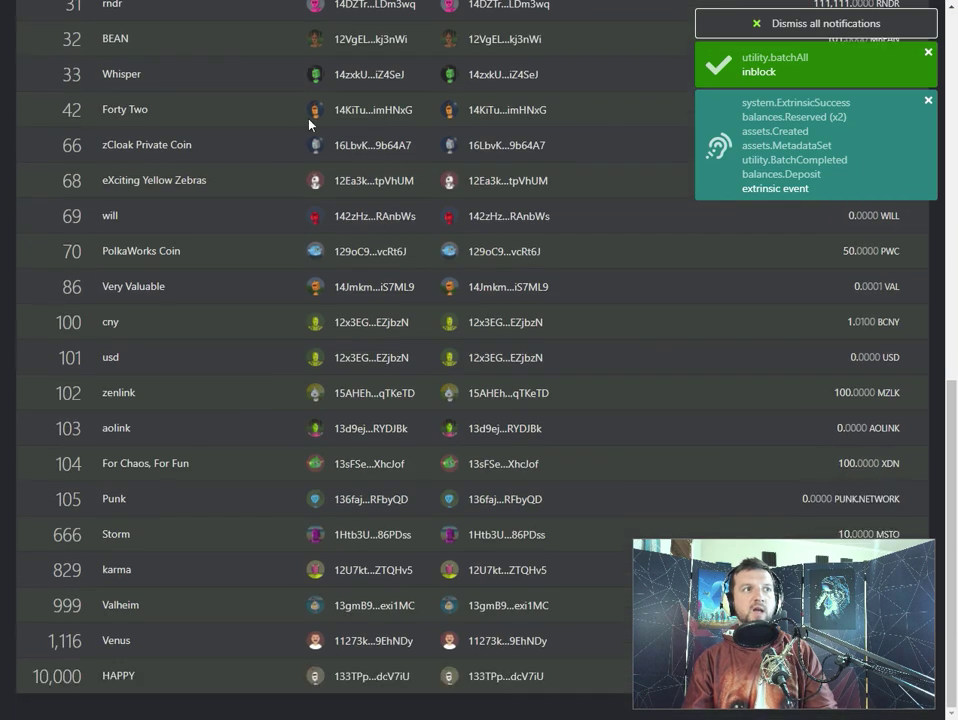
pyautogui.scroll(9, 296, 198)
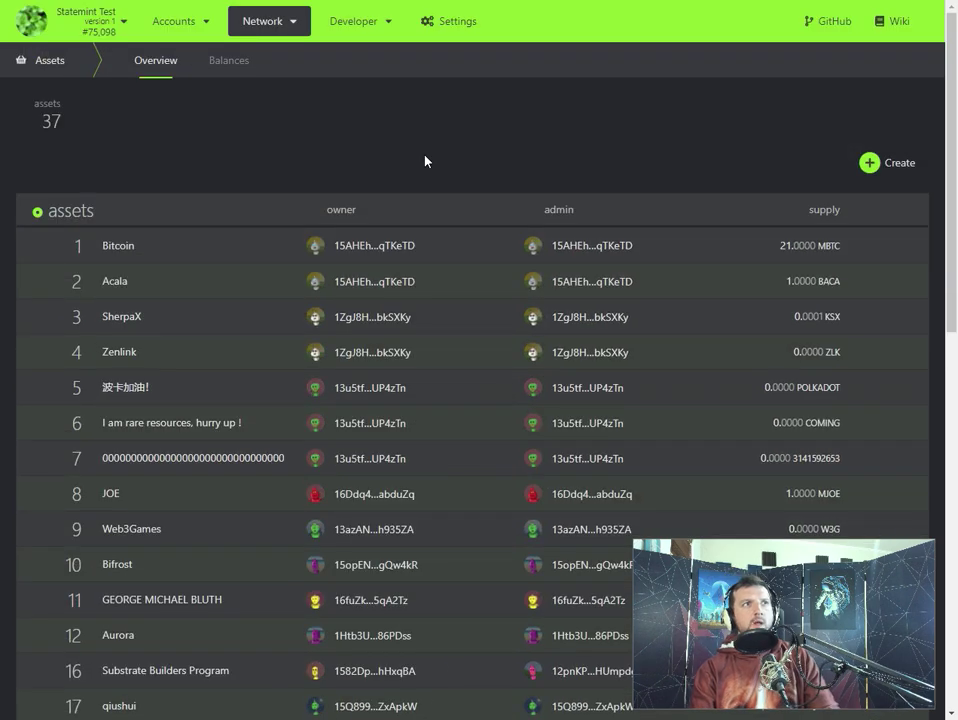
pyautogui.scroll(-4, 425, 160)
pyautogui.scroll(-4, 429, 161)
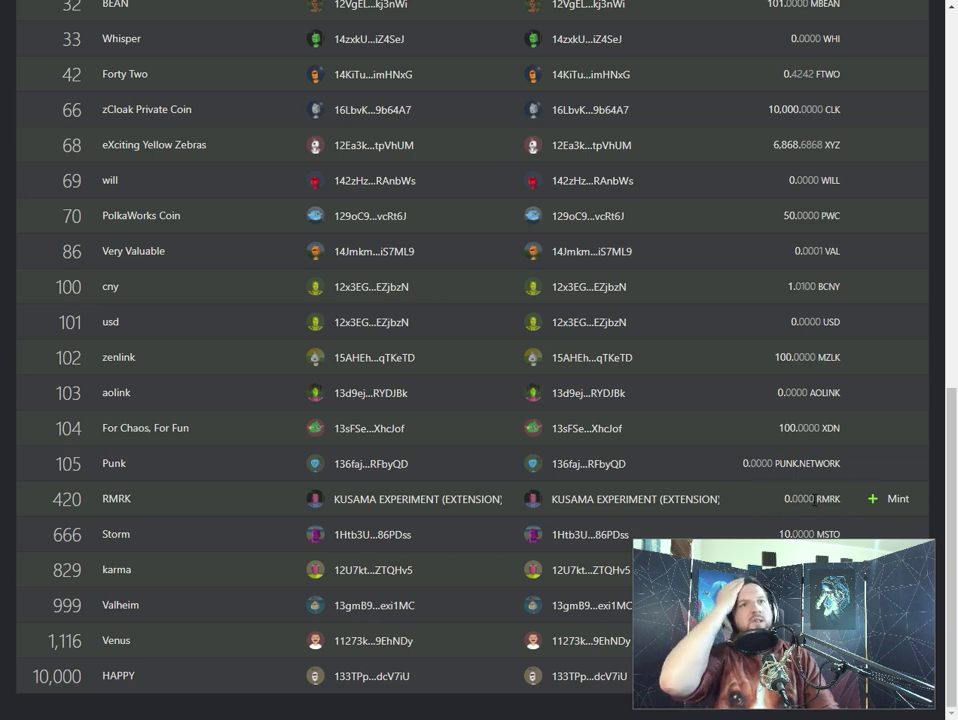
pyautogui.click(897, 497)
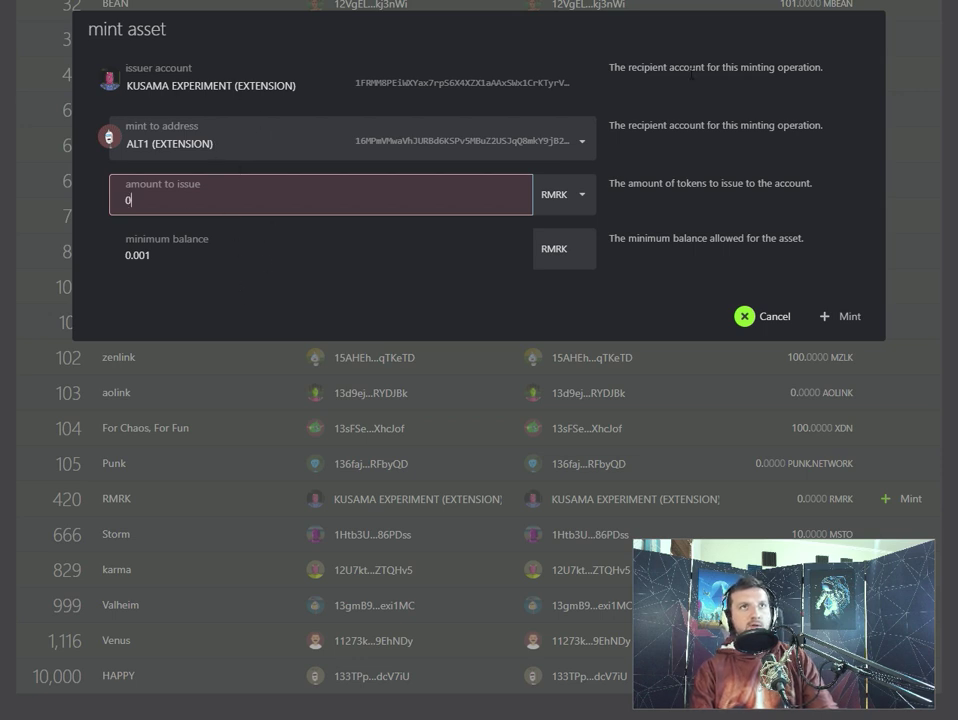
pyautogui.click(753, 316)
# Open the accounts overview and examine the balances listed for the accounts
pyautogui.scroll(15, 240, 312)
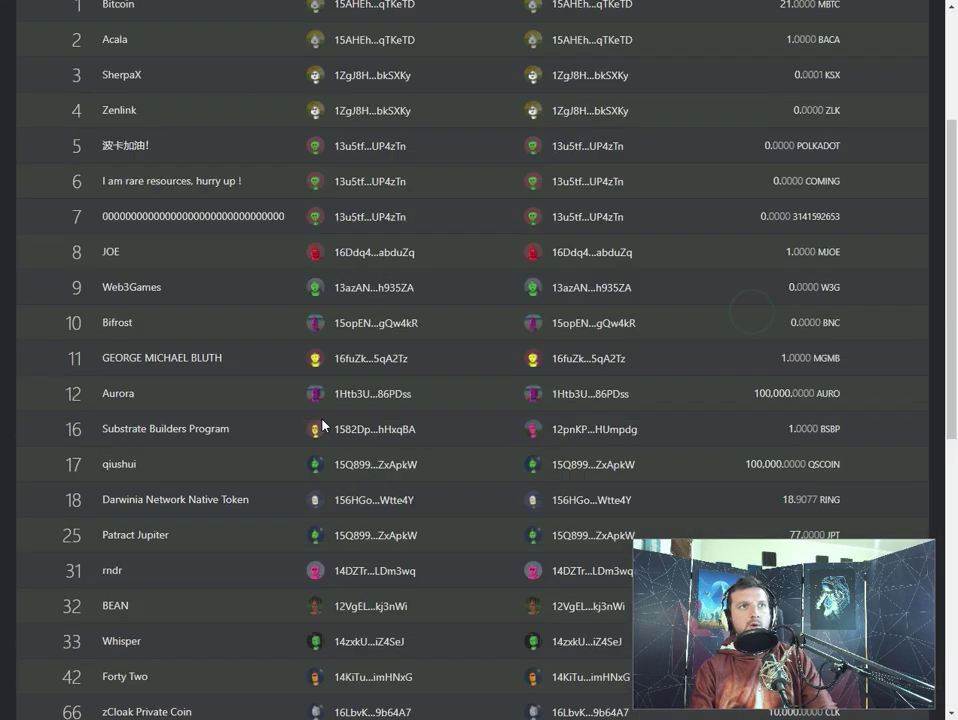
pyautogui.click(180, 49)
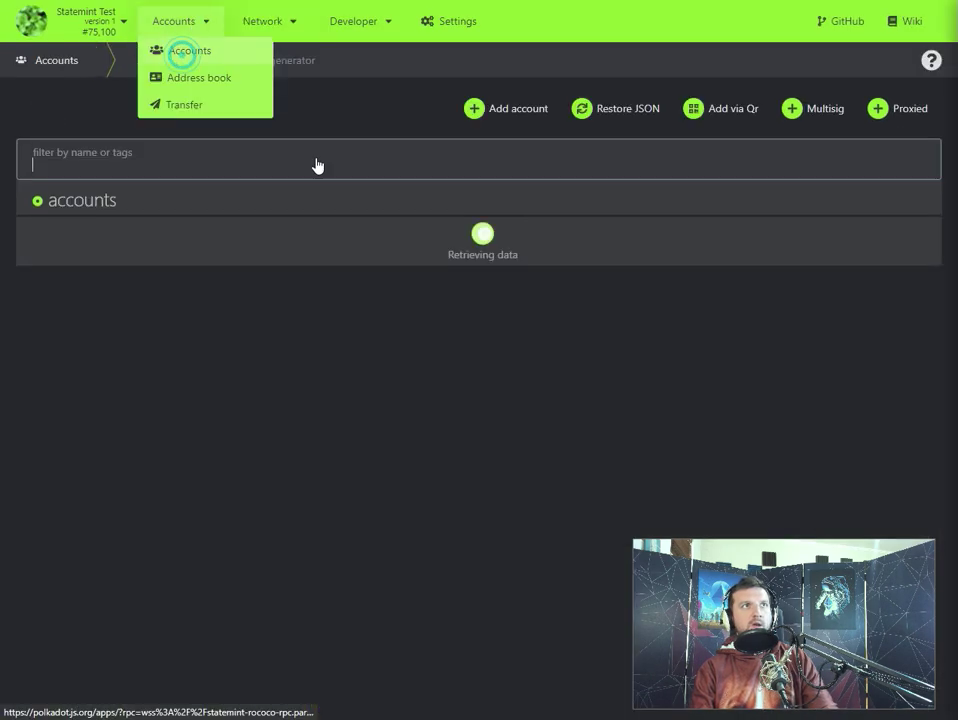
pyautogui.scroll(-2, 368, 306)
pyautogui.scroll(2, 374, 284)
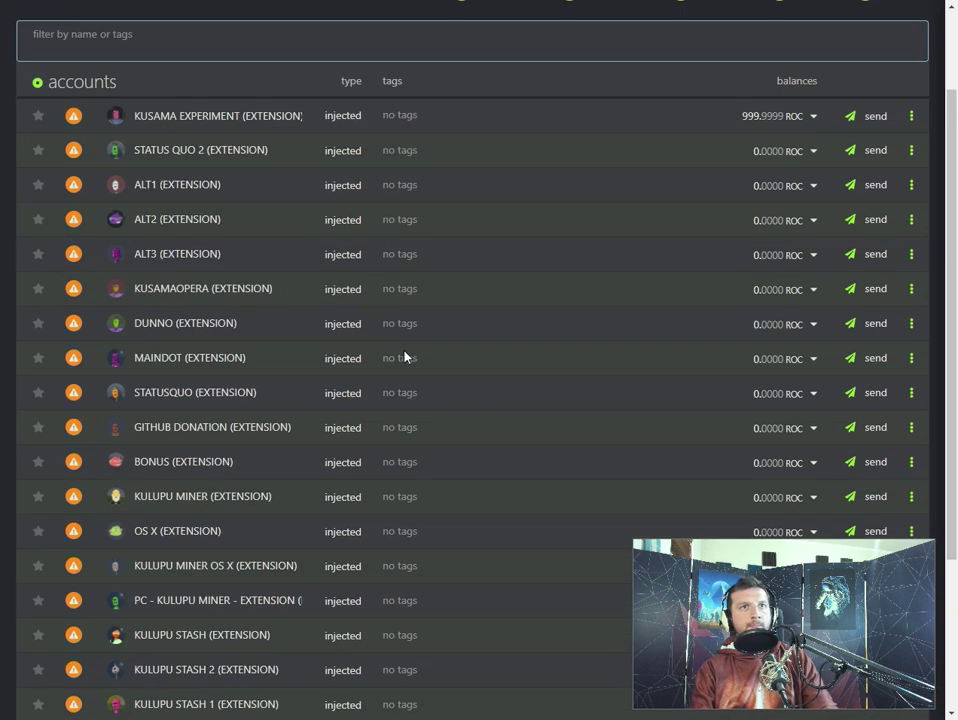
pyautogui.scroll(-4, 413, 374)
pyautogui.scroll(4, 410, 369)
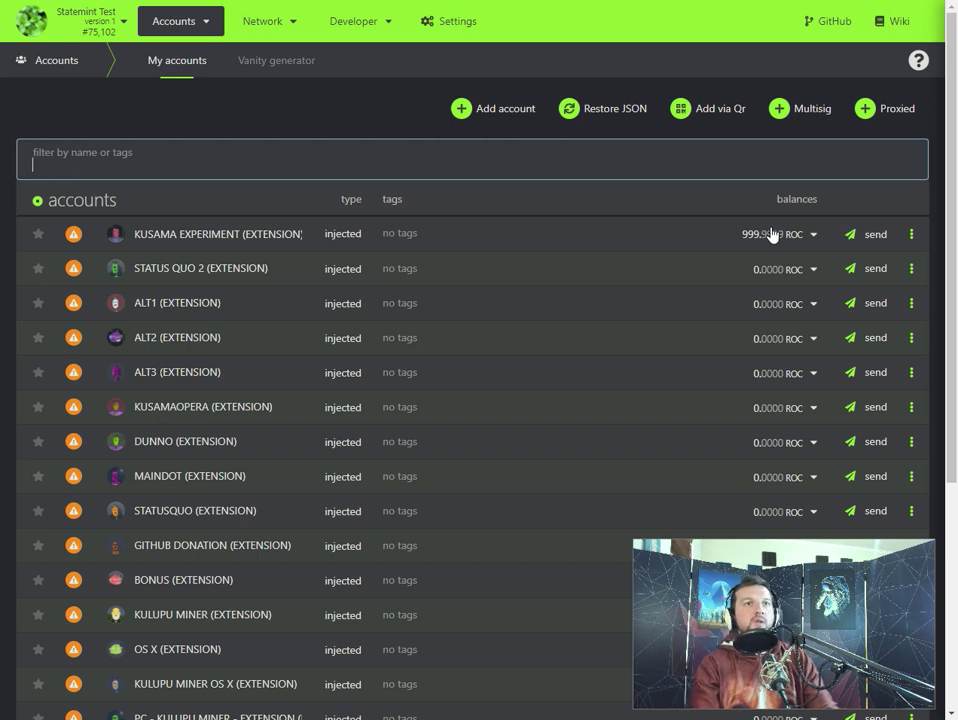
pyautogui.click(361, 122)
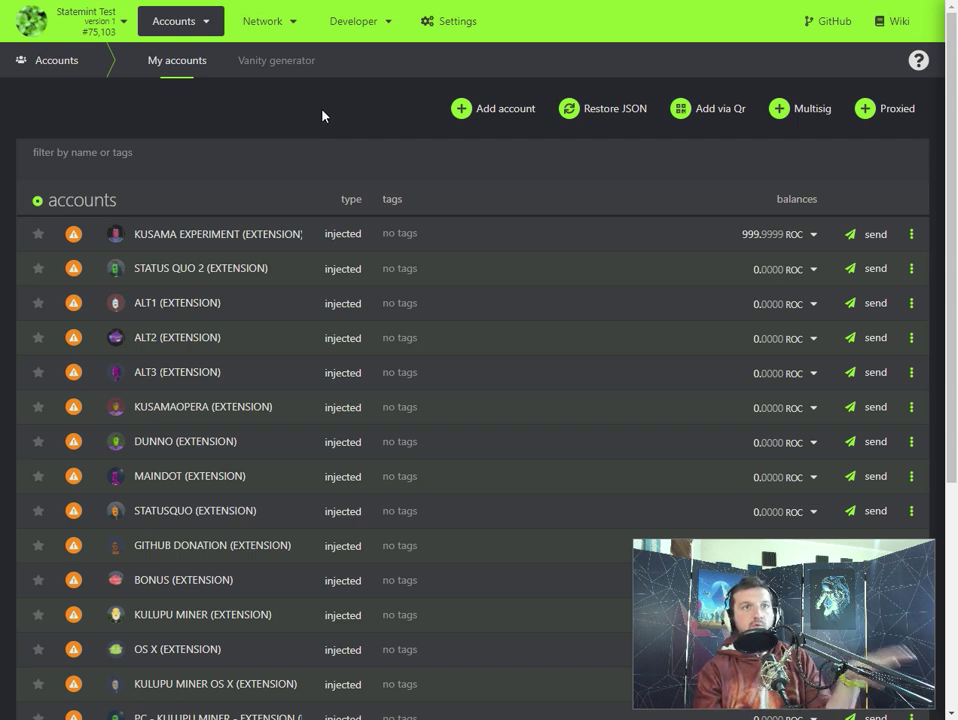
pyautogui.tripleClick(291, 143)
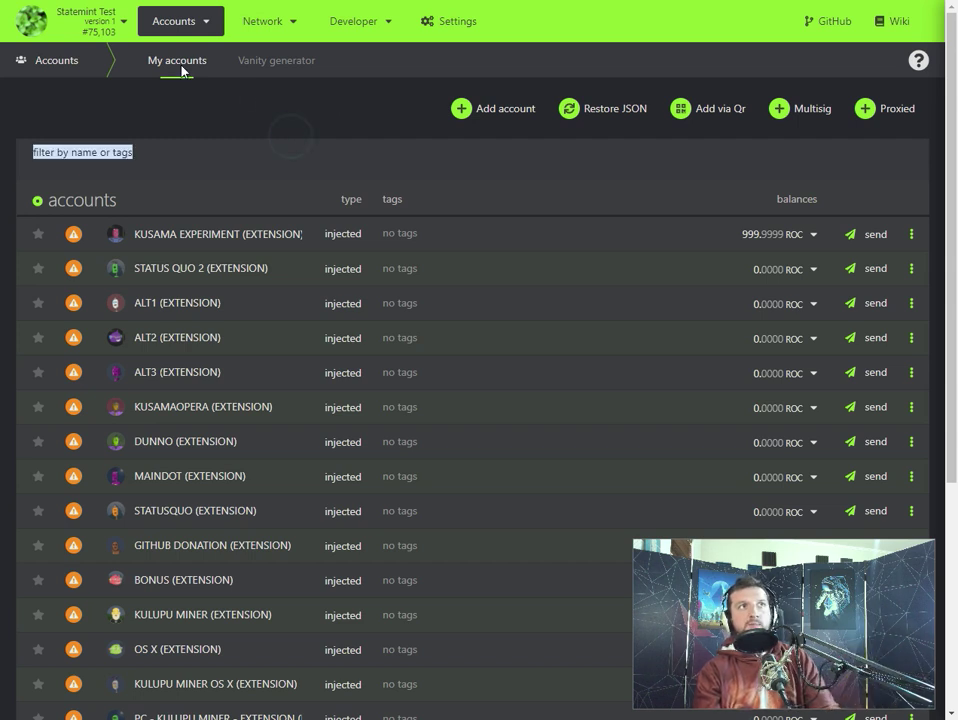
# Try to mint 10000 RMRK tokens of asset 420 to the ALT1 account, submitting and signing the transaction
pyautogui.moveTo(255, 30)
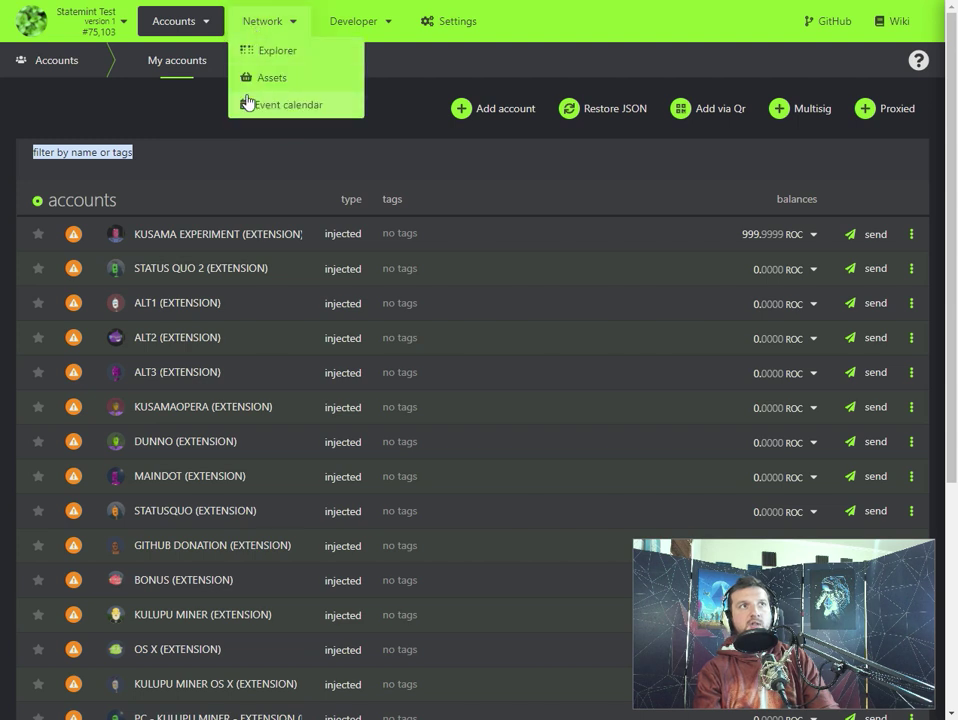
pyautogui.click(250, 104)
pyautogui.click(272, 80)
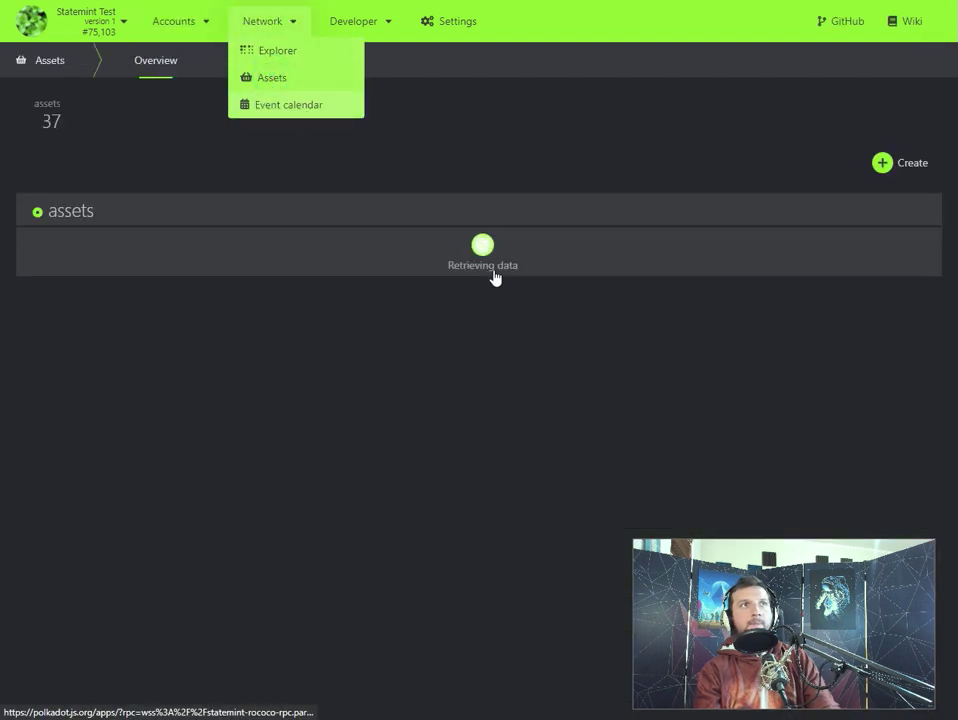
pyautogui.scroll(-9, 695, 352)
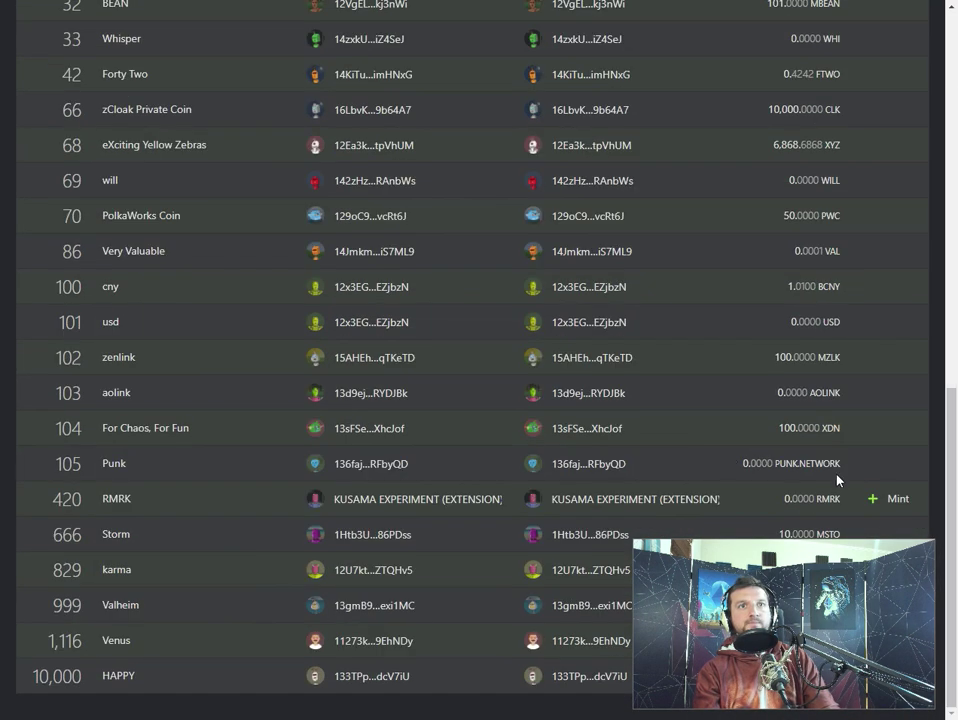
pyautogui.click(890, 498)
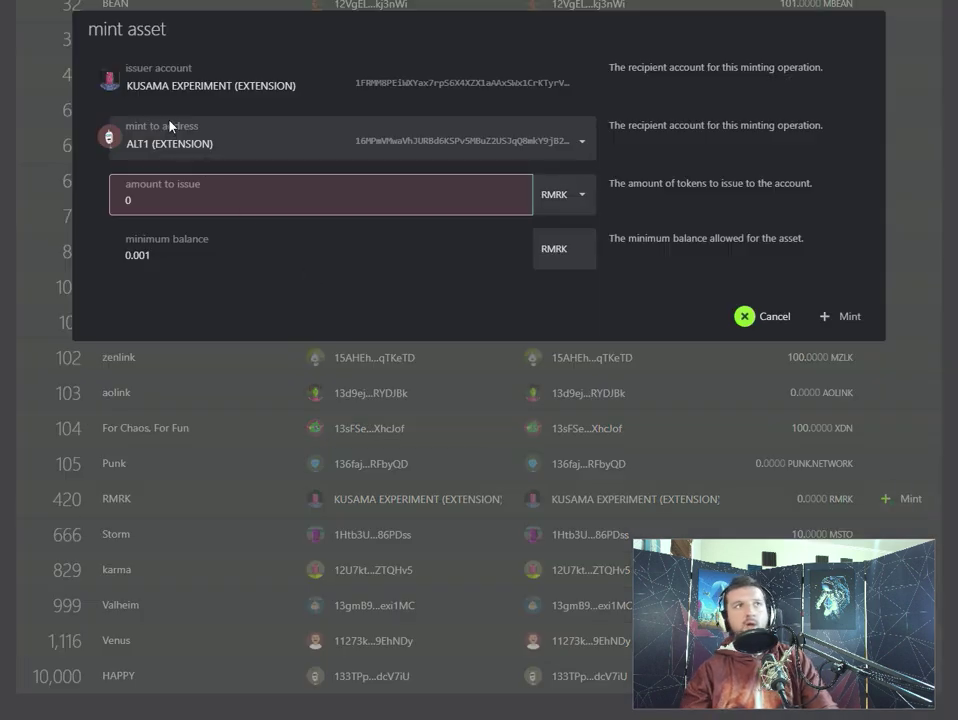
pyautogui.press('BackSpace')
pyautogui.write('1')
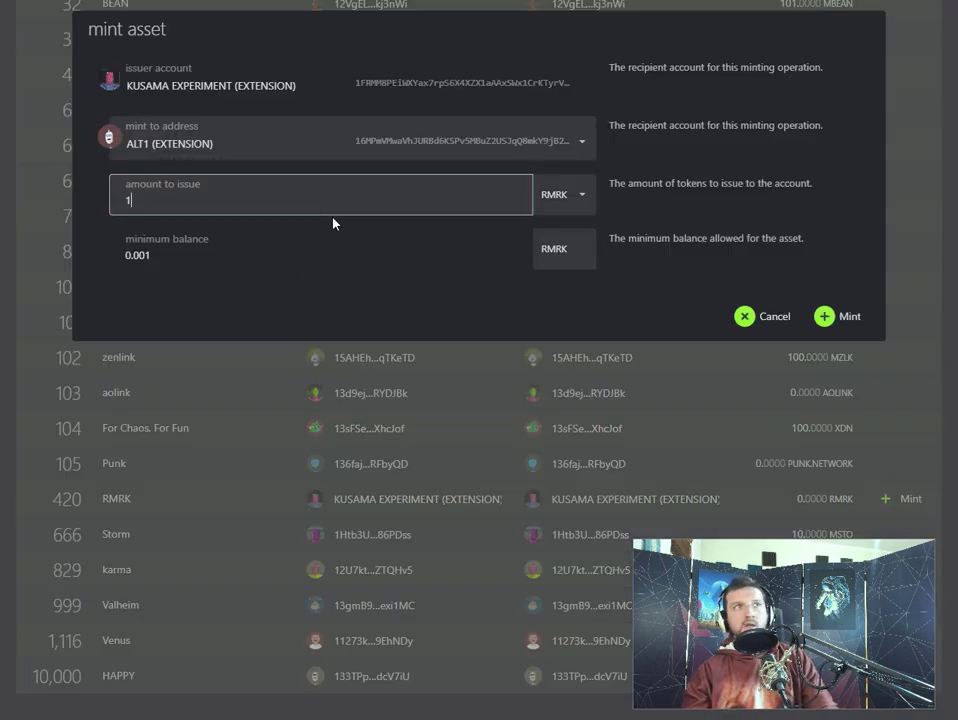
pyautogui.write('0000')
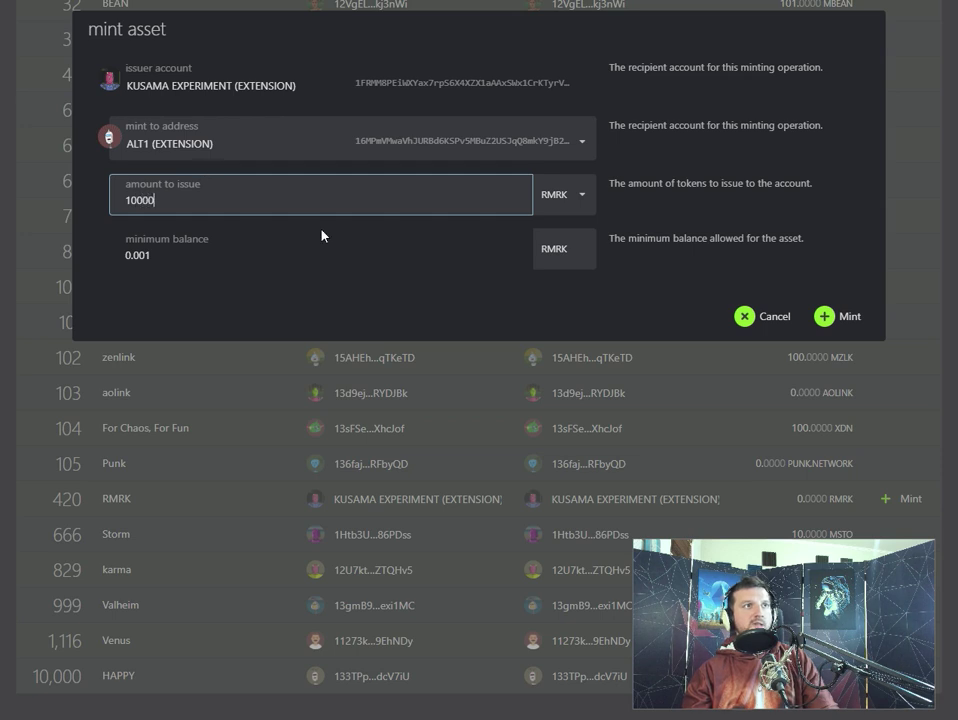
pyautogui.click(840, 316)
pyautogui.click(781, 314)
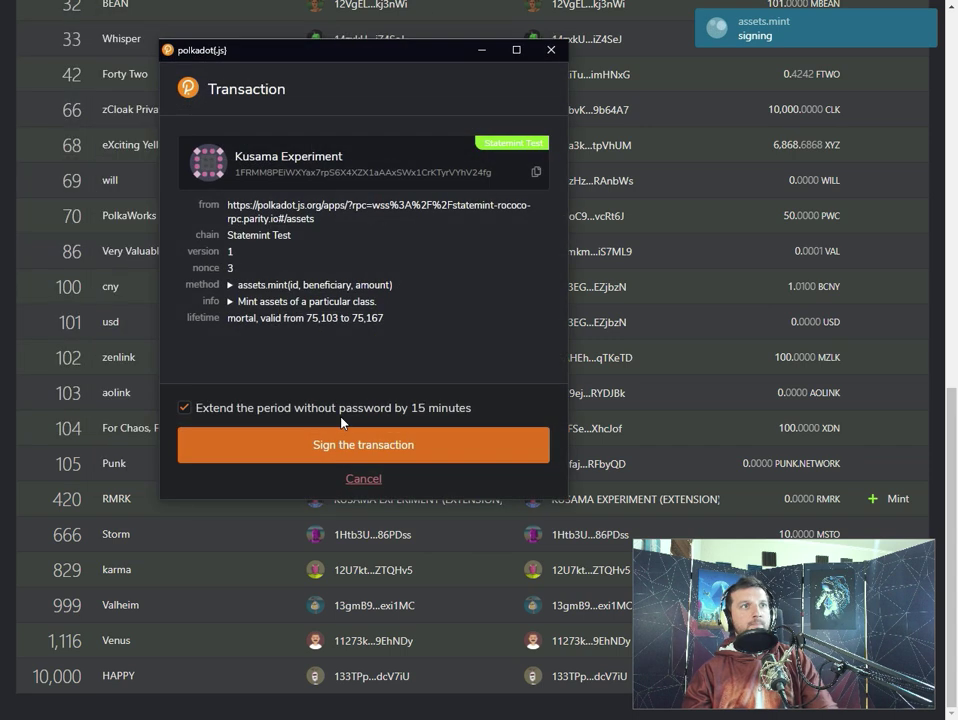
pyautogui.click(263, 440)
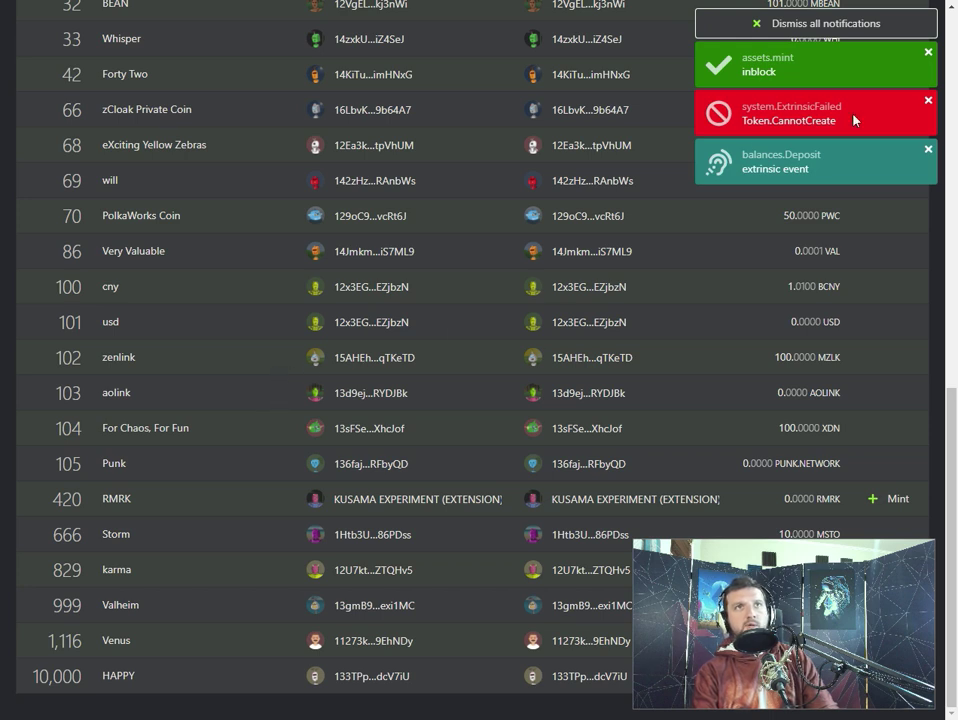
# Transfer 100 ROC from the Kusama Experiment account to ALT1 with keep-alive checks on, and sign the transaction
pyautogui.scroll(13, 214, 519)
pyautogui.moveTo(174, 21)
pyautogui.click(164, 45)
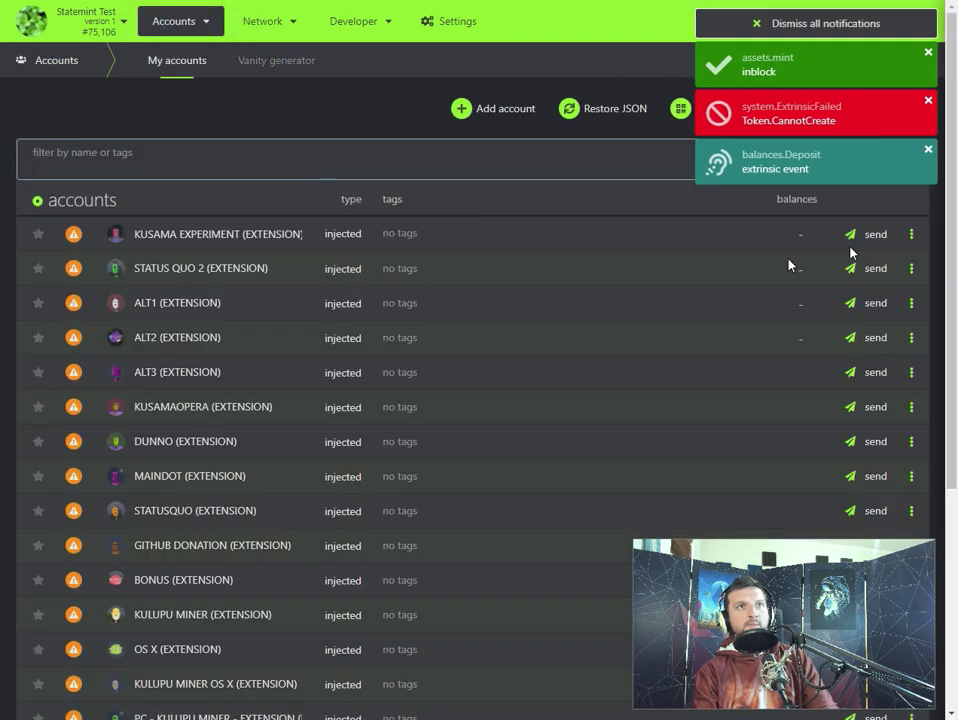
pyautogui.click(866, 236)
pyautogui.click(167, 197)
pyautogui.write('100')
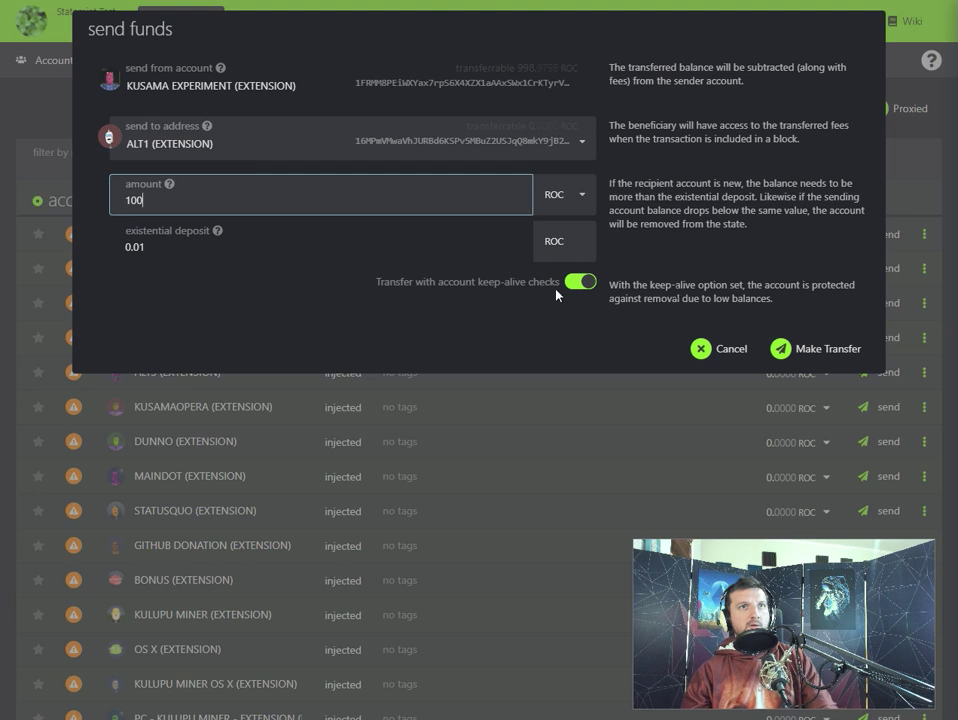
pyautogui.click(778, 349)
pyautogui.click(800, 315)
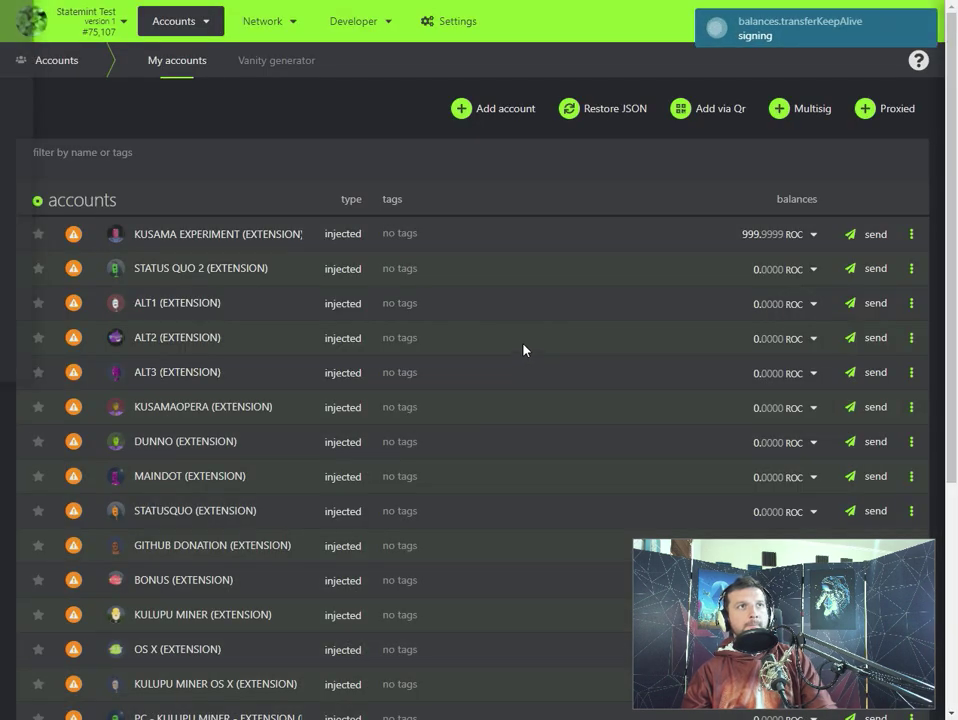
pyautogui.click(300, 452)
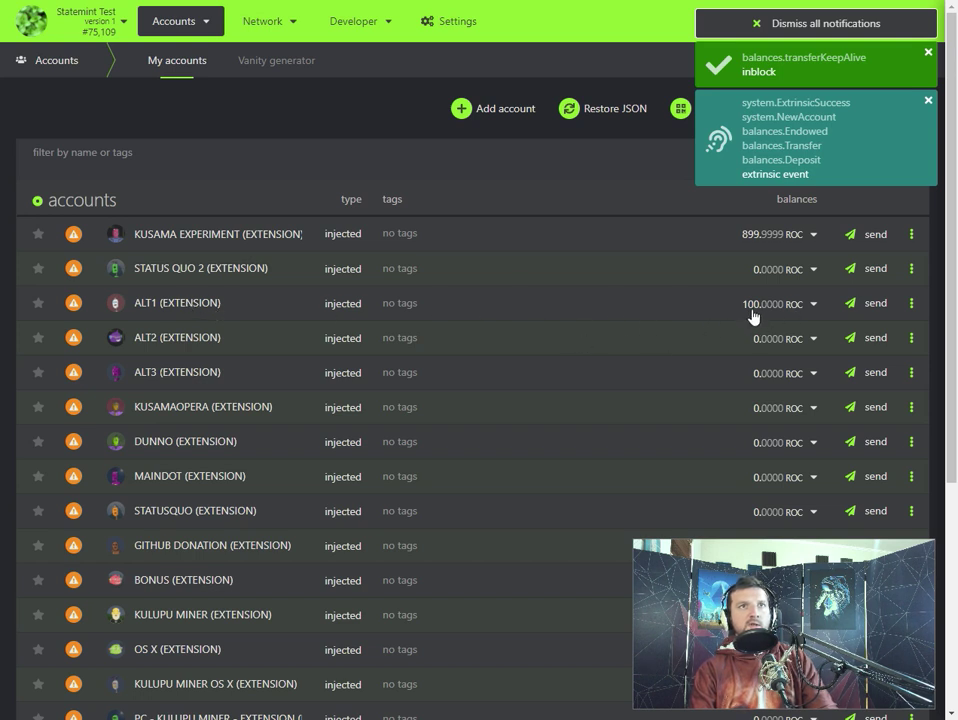
# Return to the assets list, mint 10000 RMRK to the funded ALT1 account again, and submit and sign the transaction
pyautogui.moveTo(199, 25)
pyautogui.moveTo(263, 26)
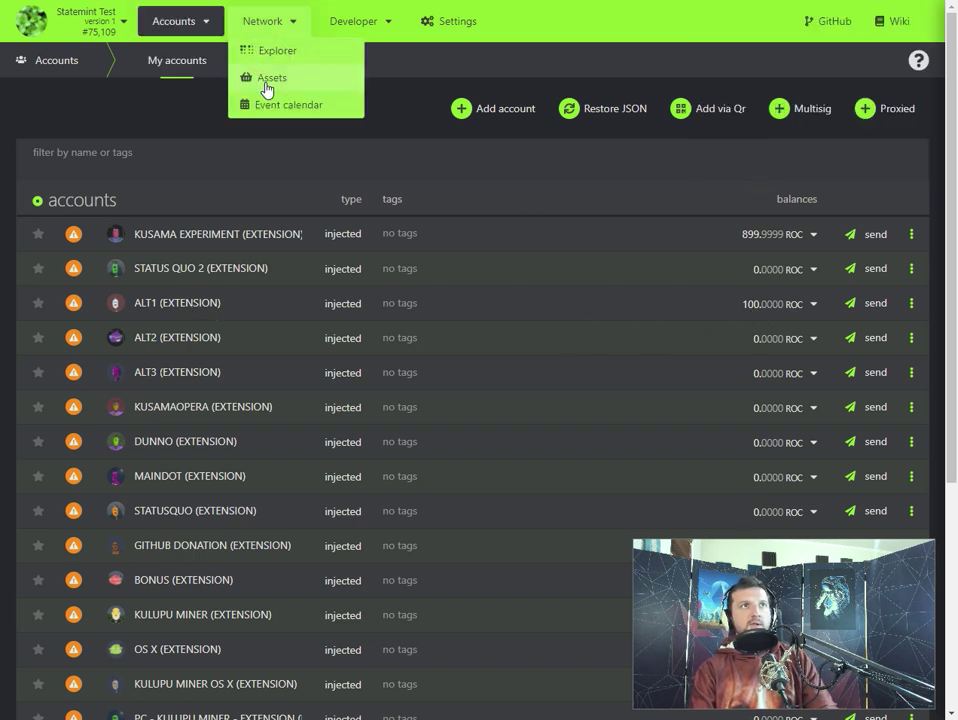
pyautogui.click(265, 82)
pyautogui.scroll(-10, 646, 331)
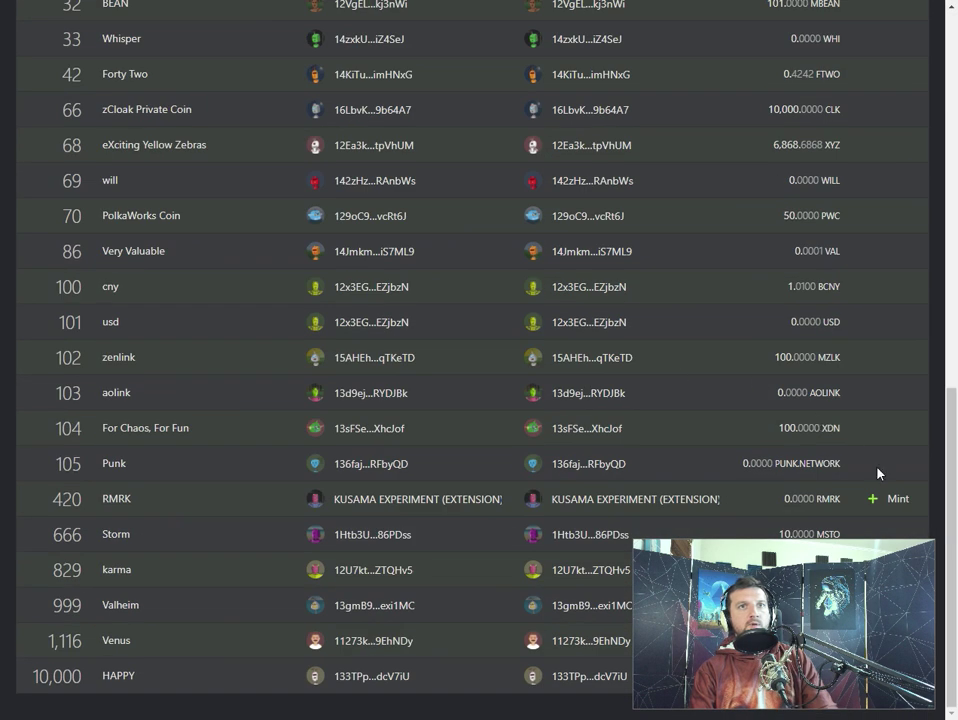
pyautogui.click(885, 499)
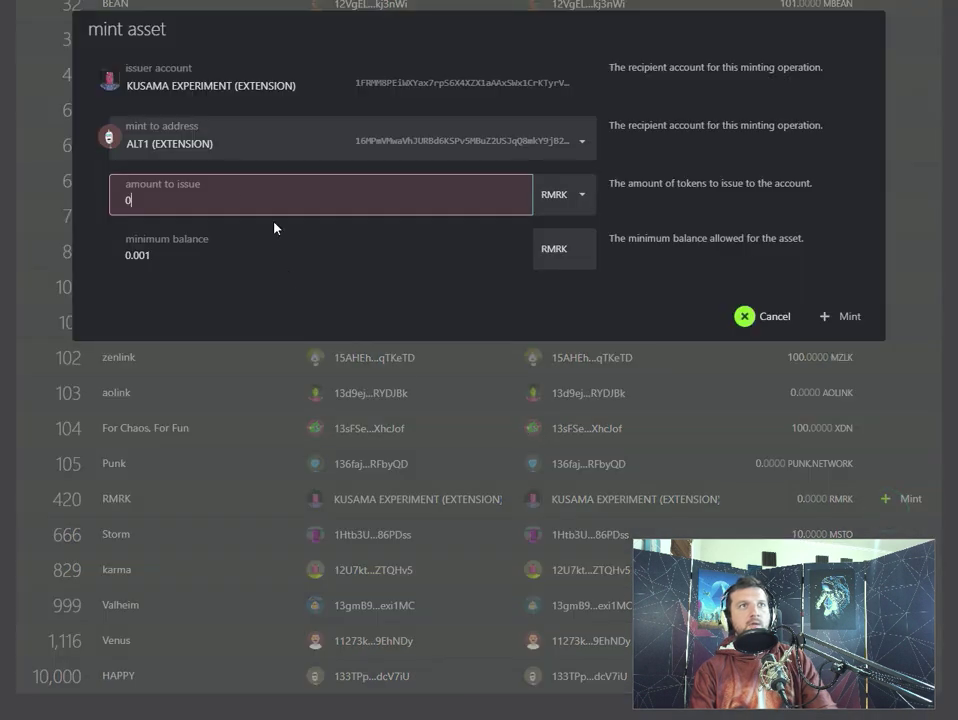
pyautogui.click(120, 199)
pyautogui.write('10000')
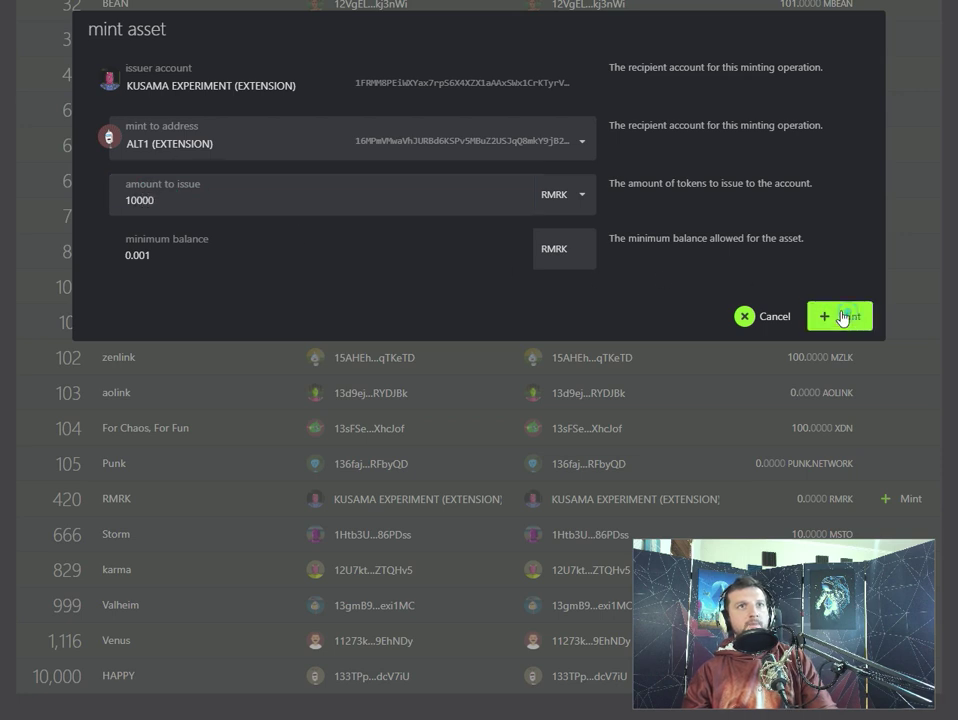
pyautogui.click(849, 316)
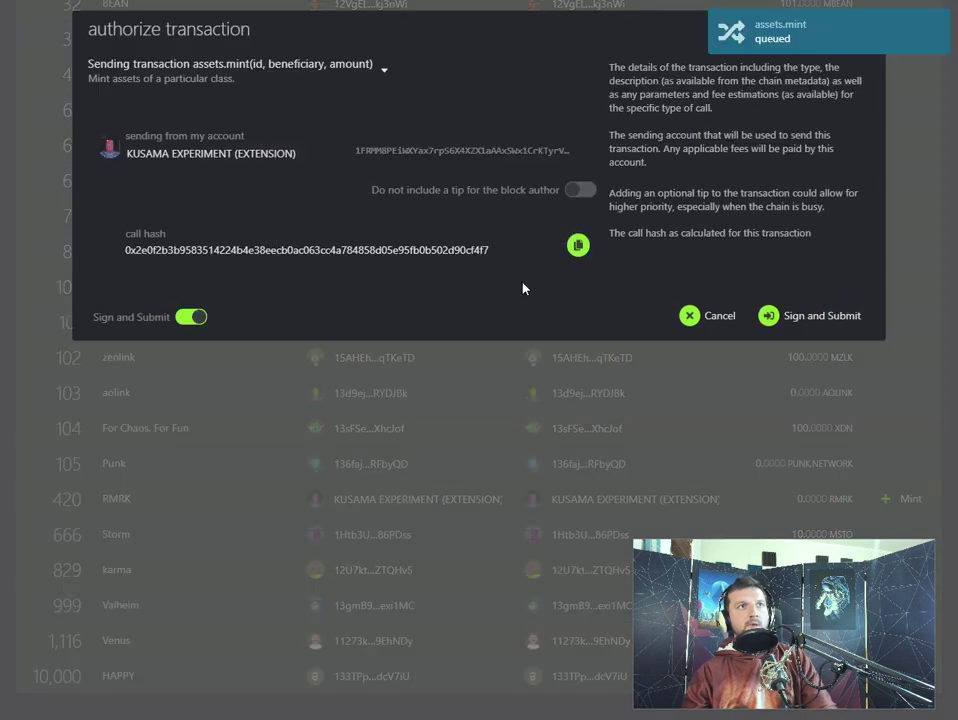
pyautogui.click(797, 316)
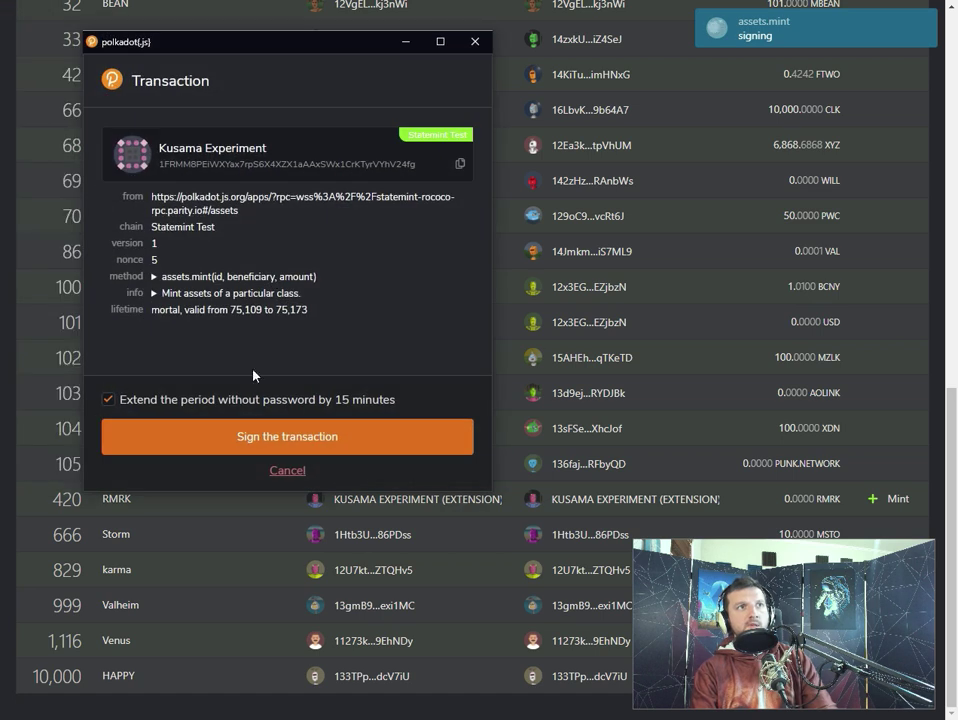
pyautogui.click(258, 436)
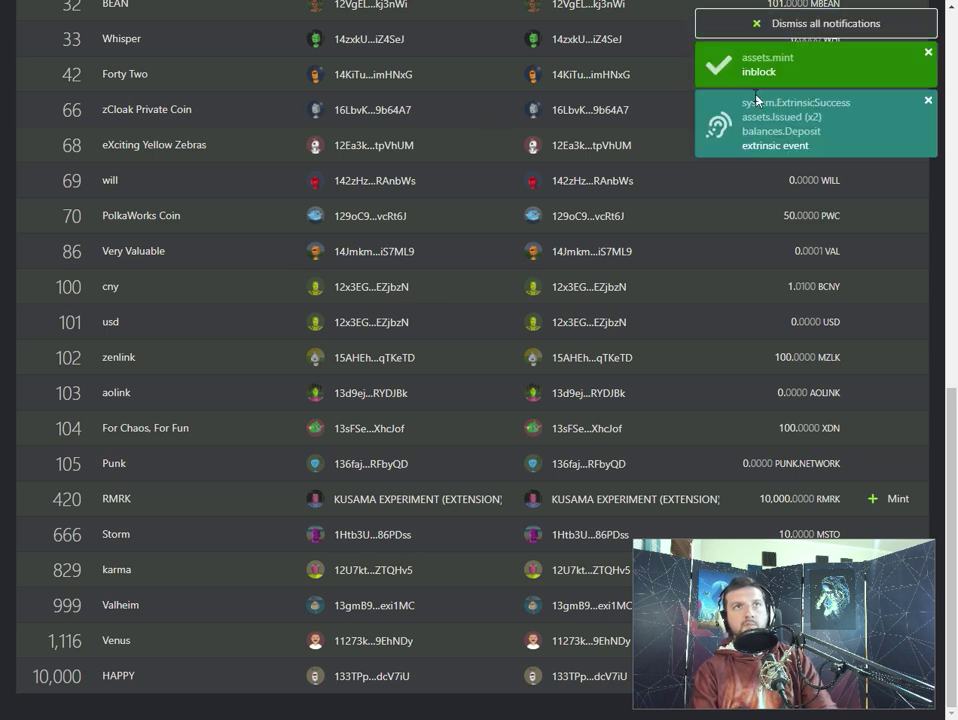
# Reopen the assets overview, and switch to the accounts overview to look at the balances
pyautogui.scroll(10, 228, 192)
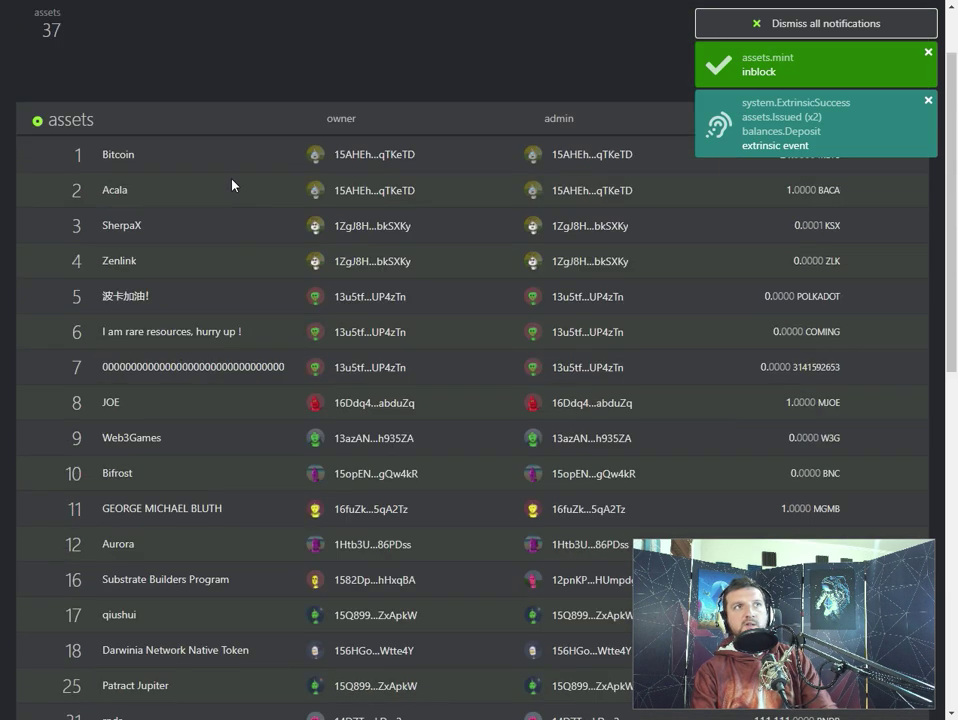
pyautogui.scroll(2, 231, 190)
pyautogui.moveTo(265, 24)
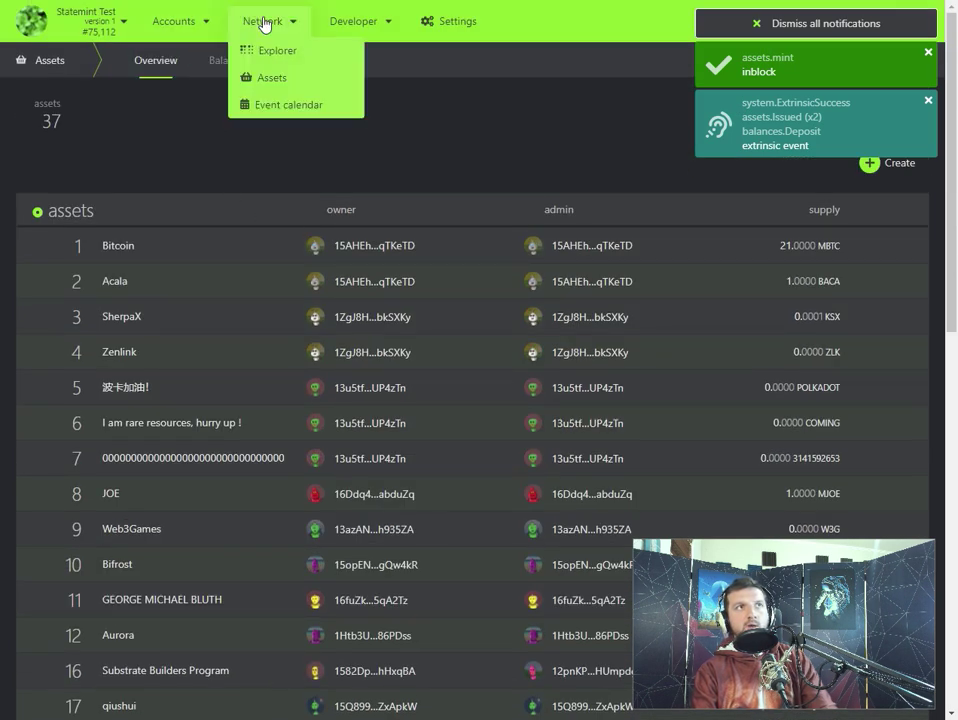
pyautogui.click(270, 78)
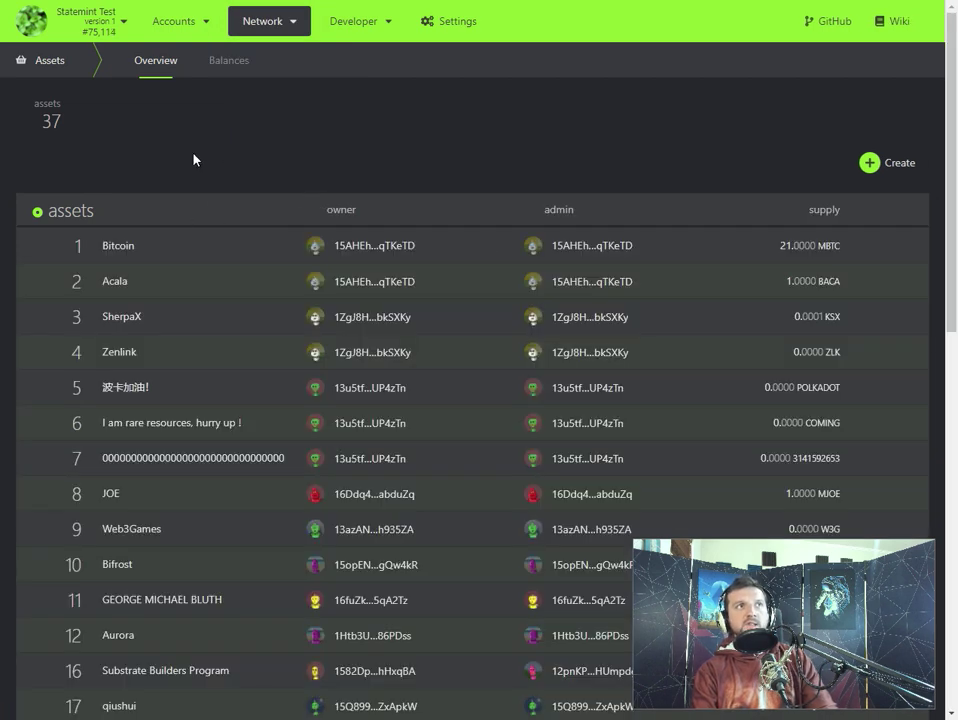
pyautogui.click(182, 50)
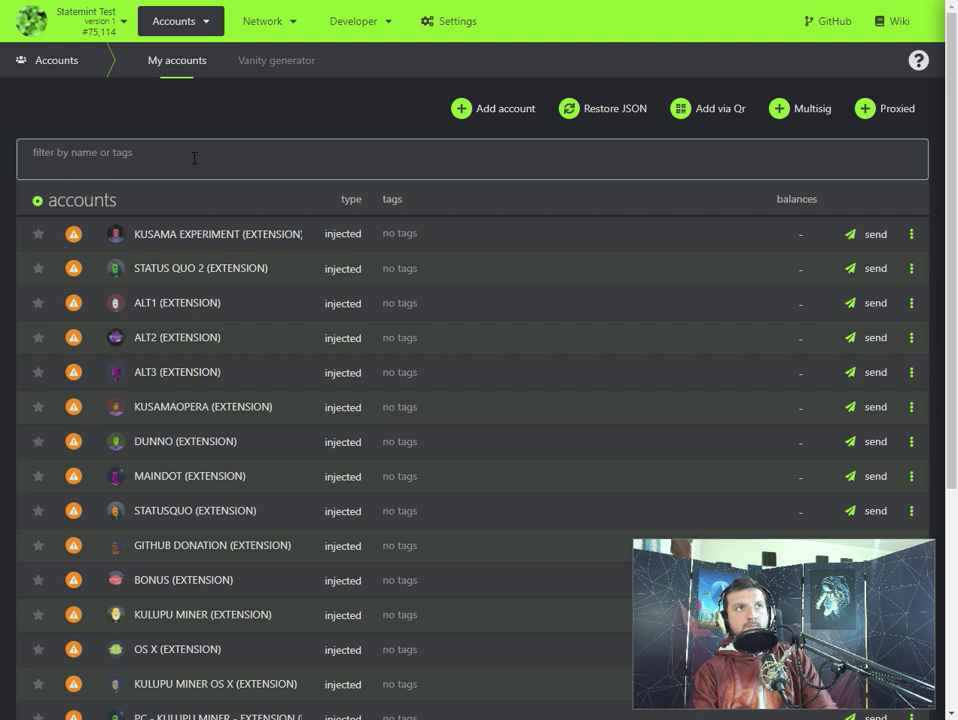
# Query the asset balances for RMRK (420) and examine which account holds the tokens
pyautogui.moveTo(262, 24)
pyautogui.click(272, 80)
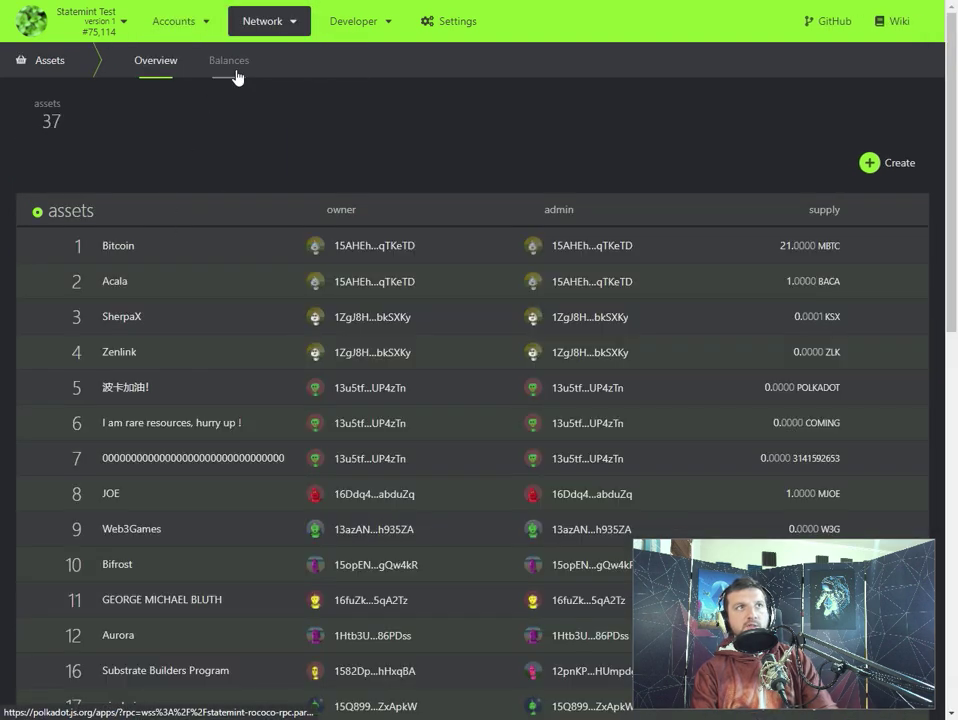
pyautogui.click(228, 61)
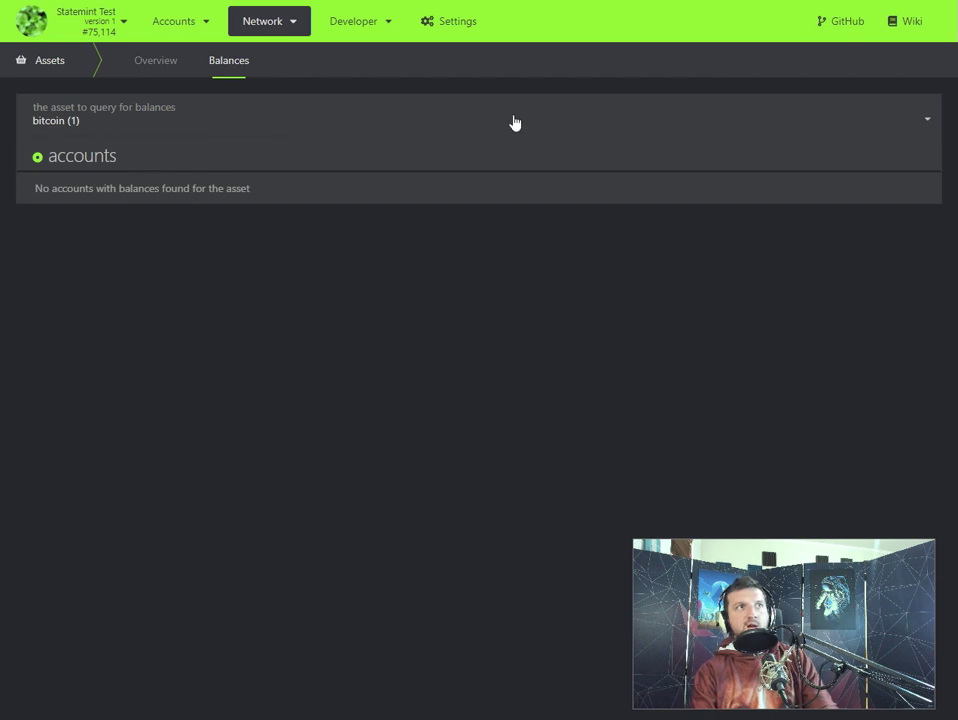
pyautogui.click(910, 117)
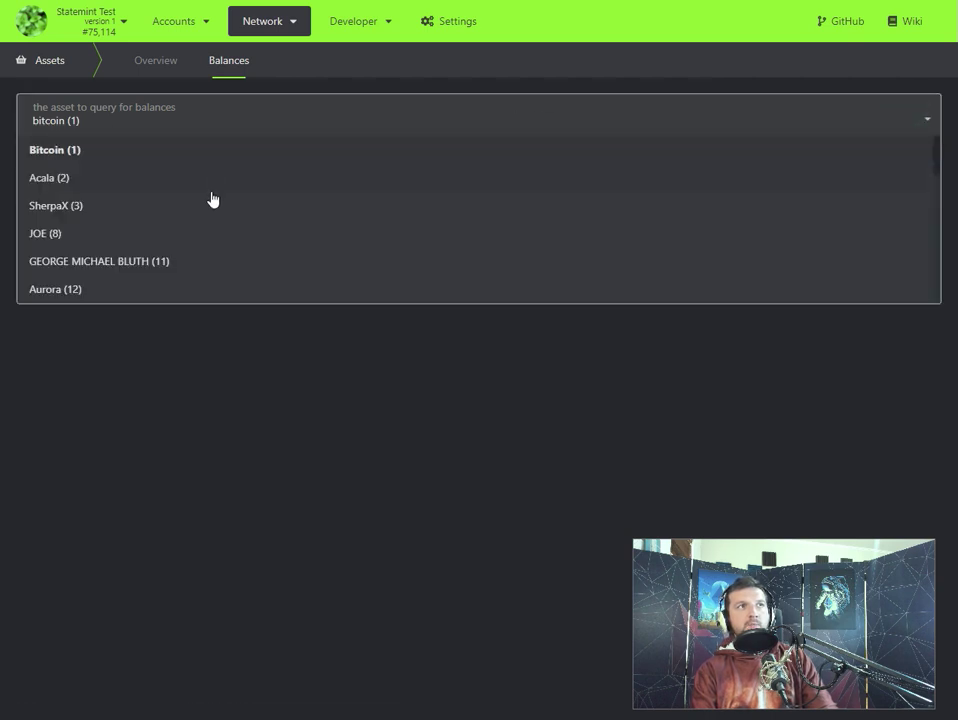
pyautogui.scroll(-8, 212, 200)
pyautogui.scroll(-4, 203, 200)
pyautogui.click(75, 208)
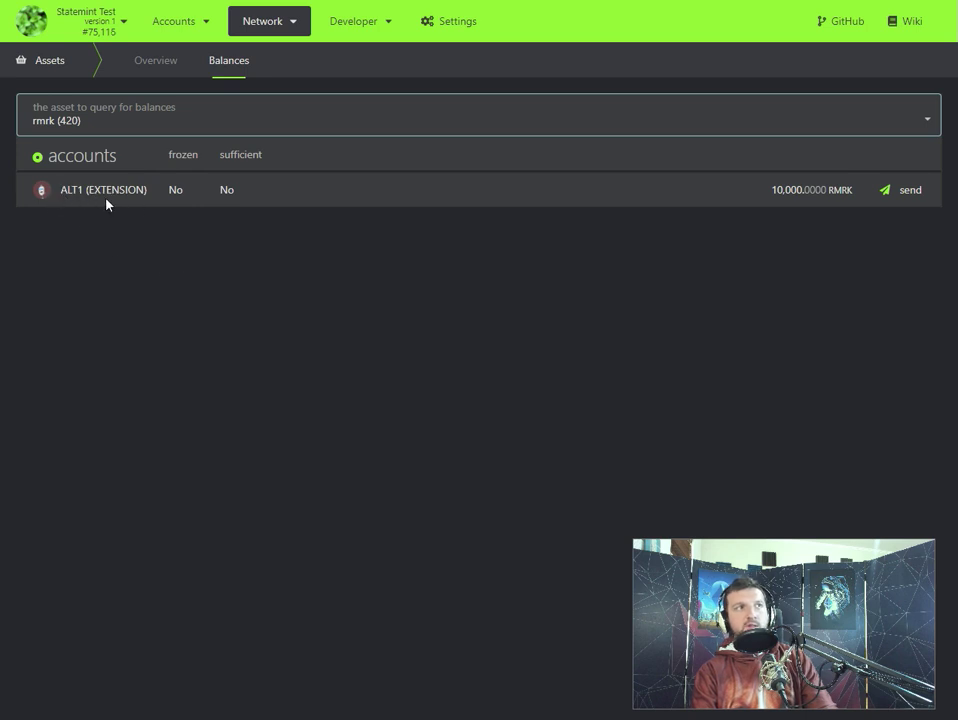
pyautogui.moveTo(771, 190); pyautogui.dragTo(853, 190)
pyautogui.click(791, 237)
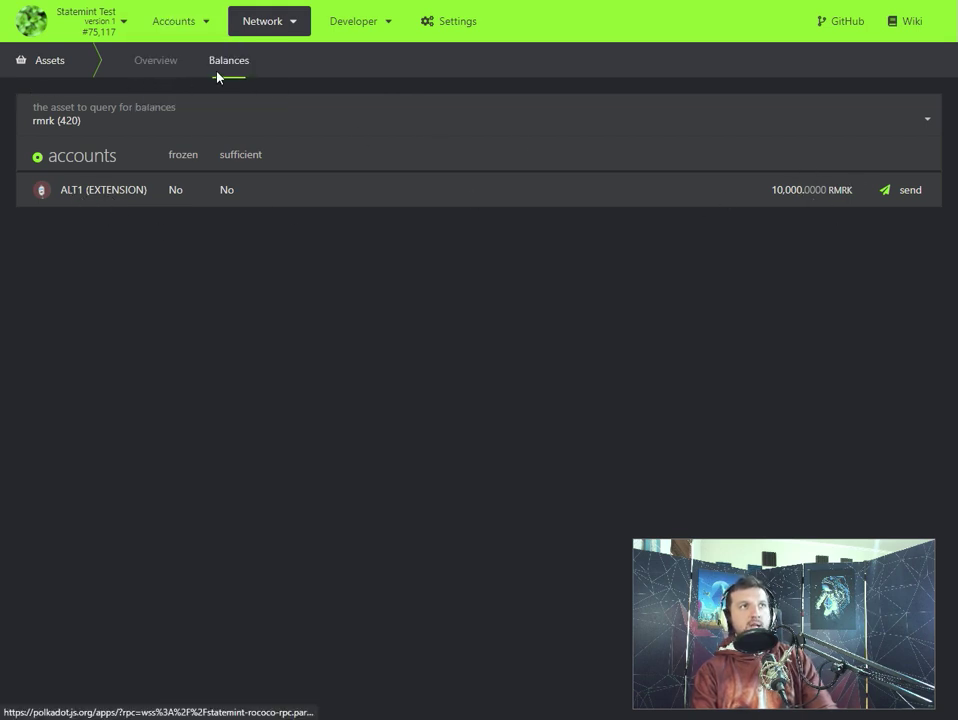
# Return to the assets overview and check the RMRK entry with id 420 in the list
pyautogui.moveTo(213, 35)
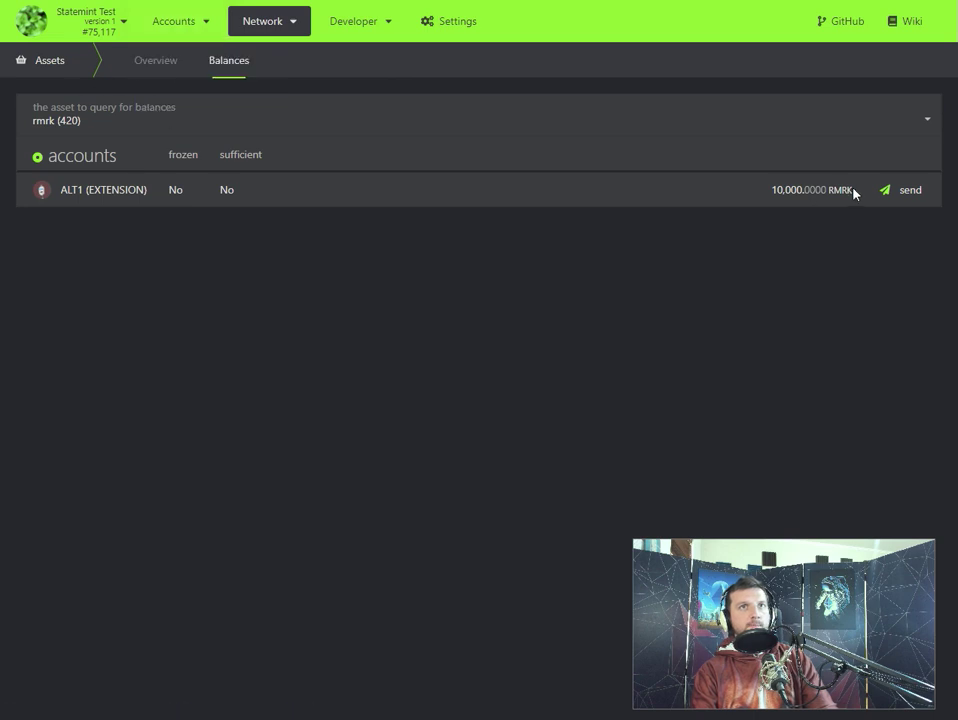
pyautogui.click(99, 57)
pyautogui.click(158, 60)
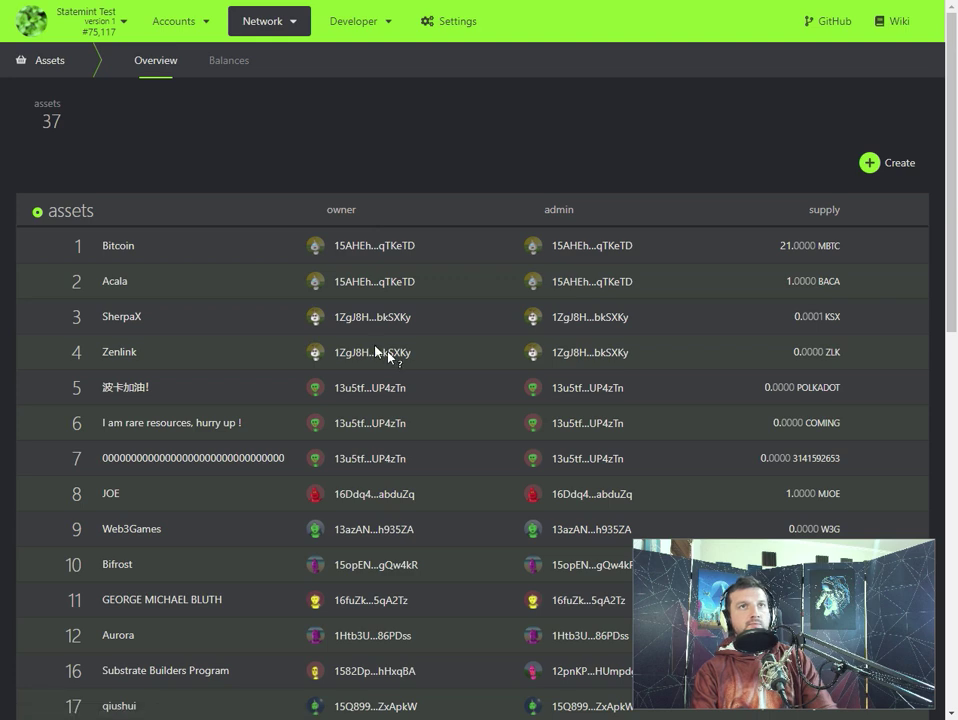
pyautogui.scroll(-5, 450, 340)
pyautogui.scroll(-3, 480, 338)
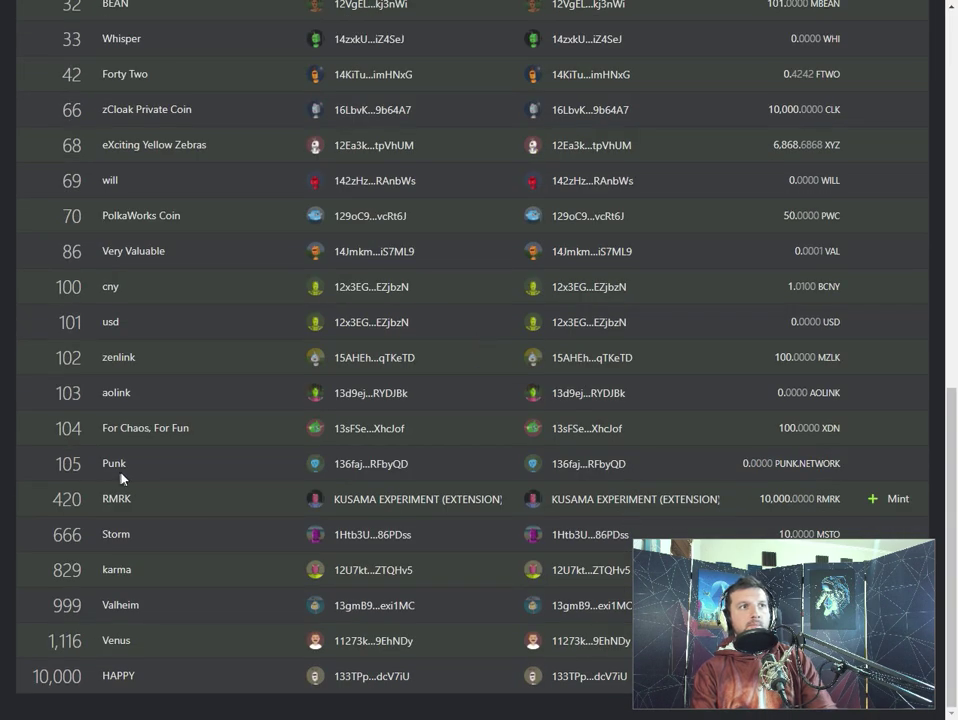
pyautogui.scroll(10, 123, 480)
pyautogui.moveTo(366, 30)
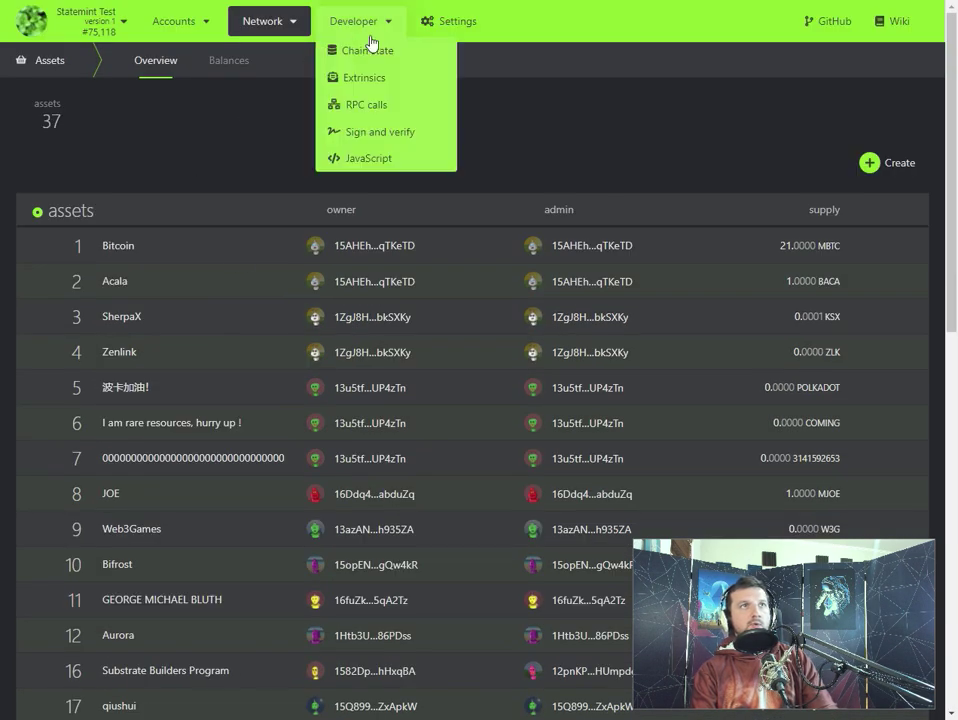
# Open the extrinsic submission form and choose the freezeAsset(id) call of the assets pallet
pyautogui.click(368, 77)
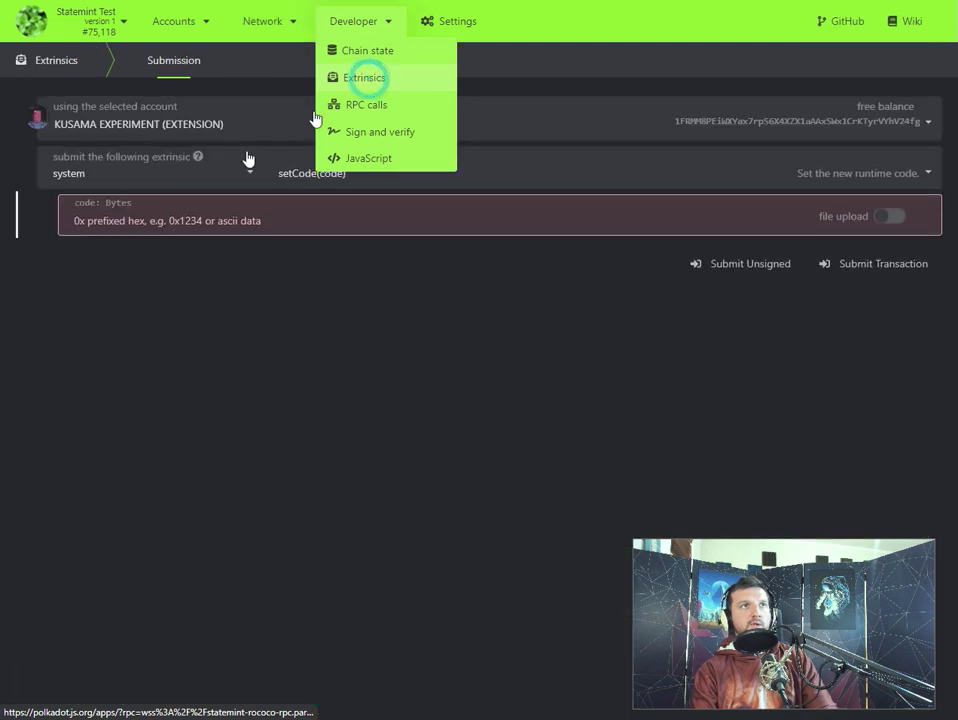
pyautogui.click(182, 184)
pyautogui.scroll(2, 150, 257)
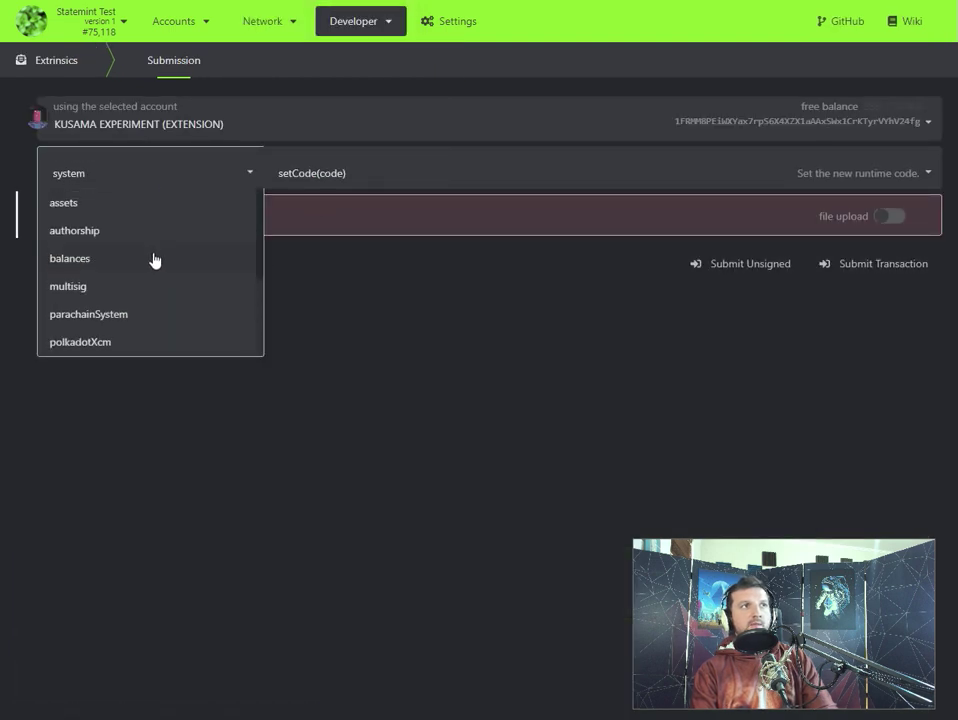
pyautogui.click(100, 203)
pyautogui.click(357, 186)
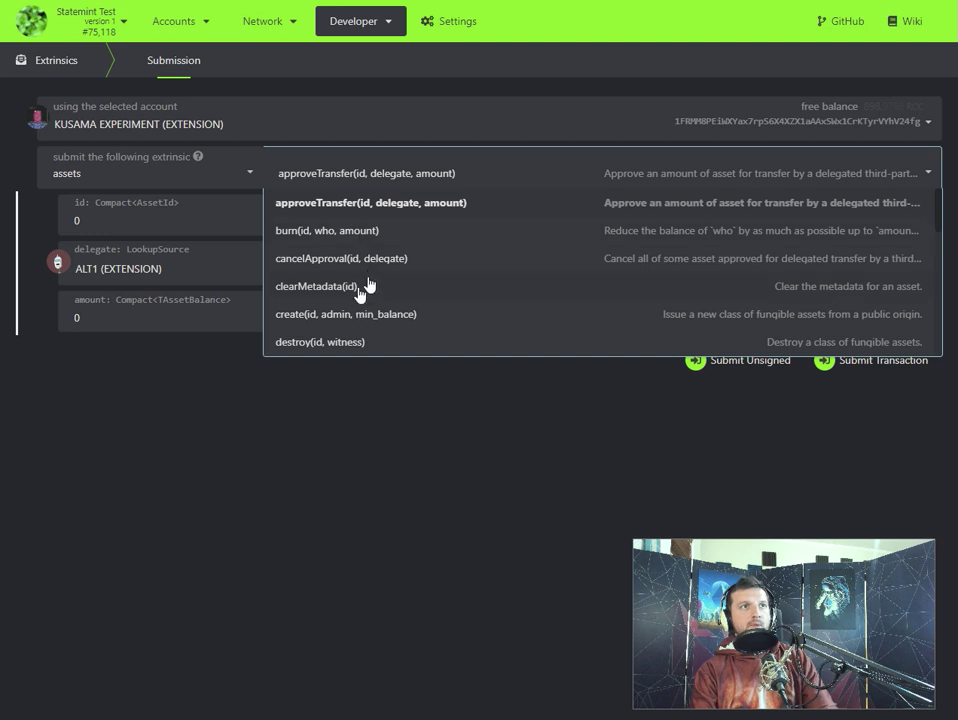
pyautogui.scroll(-5, 366, 287)
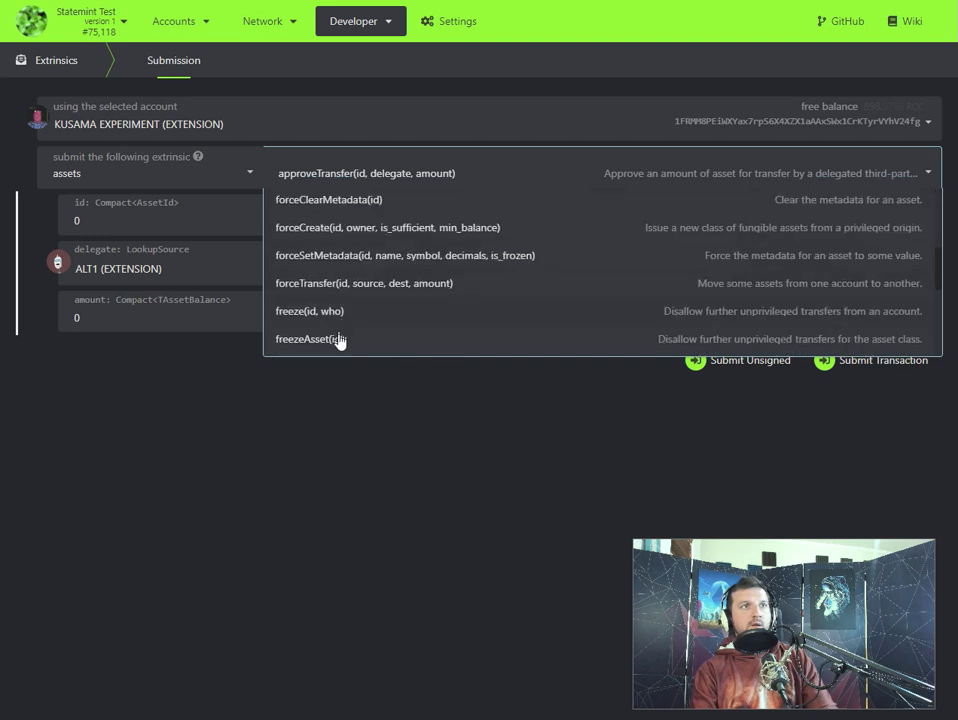
pyautogui.click(338, 344)
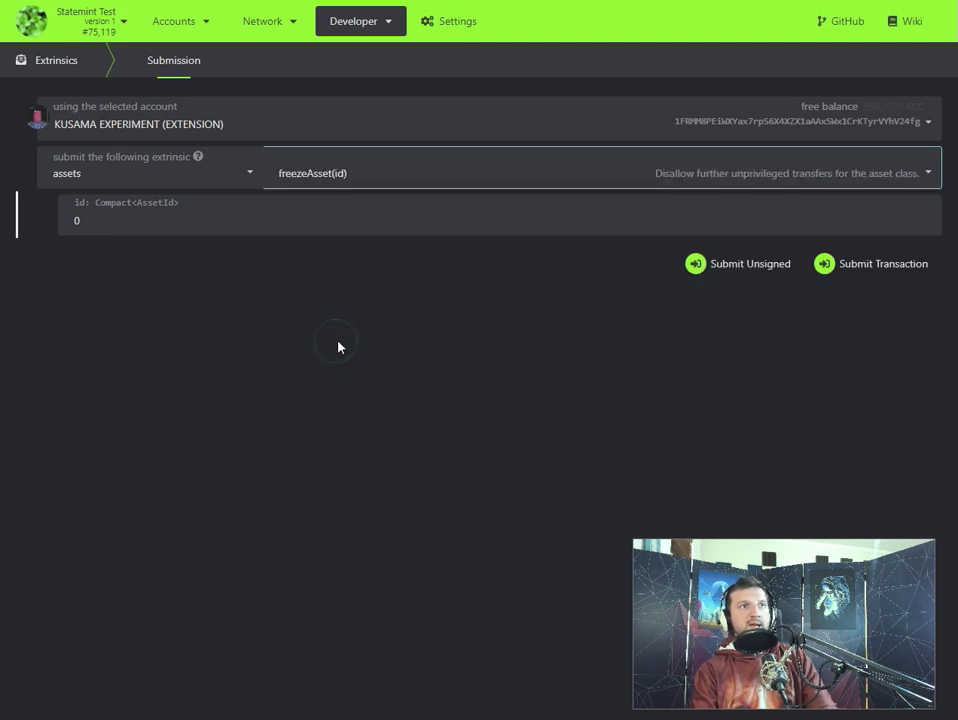
# Set the asset id to 420, then submit and sign the freezeAsset transaction from KUSAMA EXPERIMENT
pyautogui.click(98, 222)
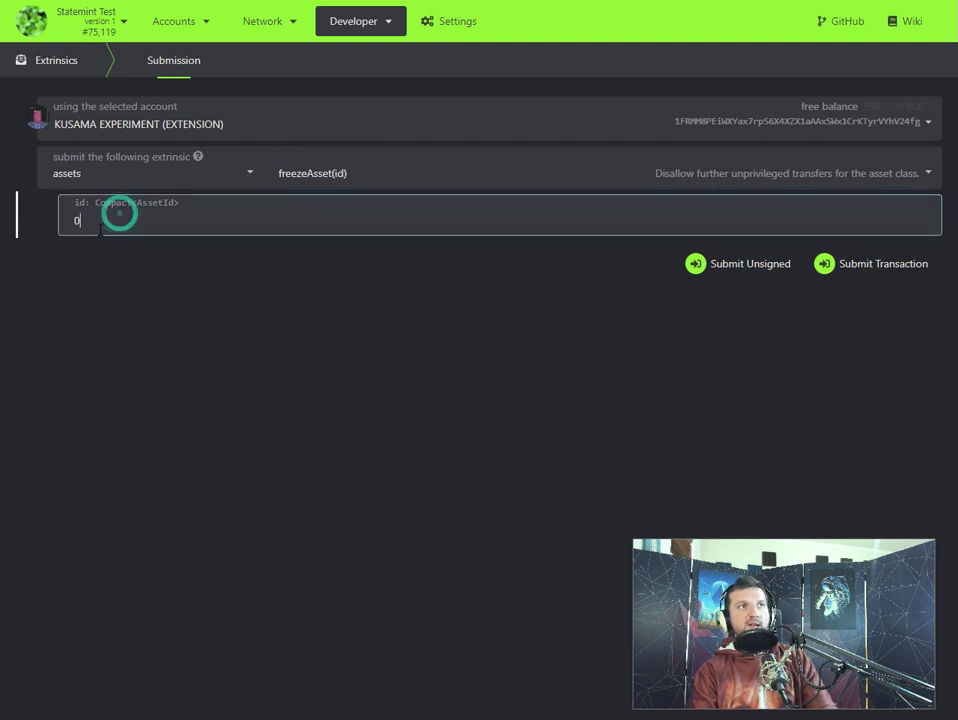
pyautogui.write('420')
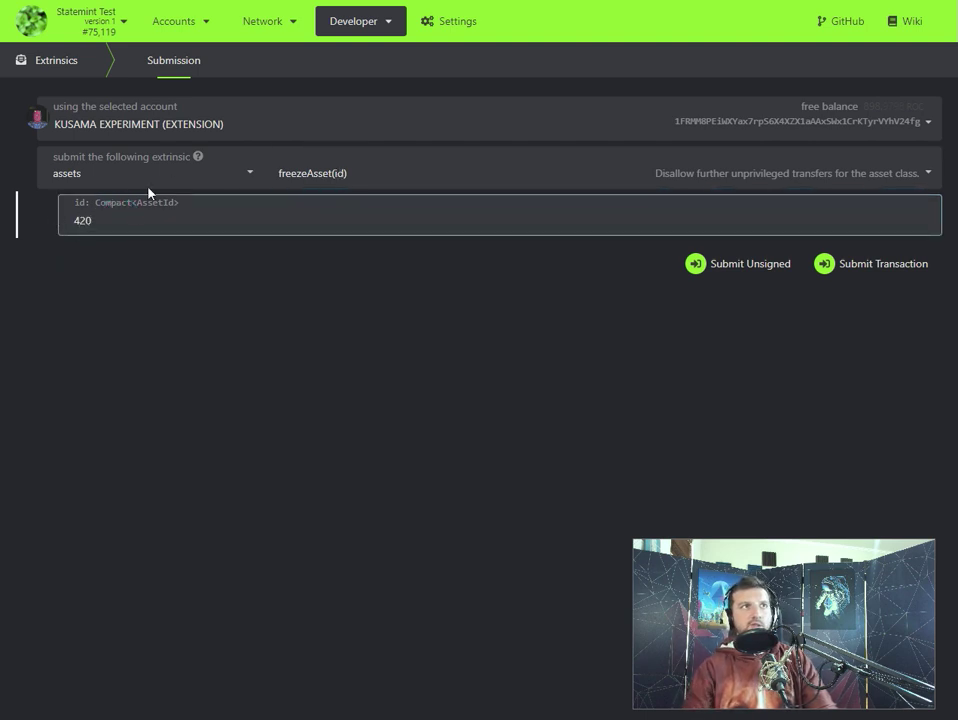
pyautogui.click(850, 268)
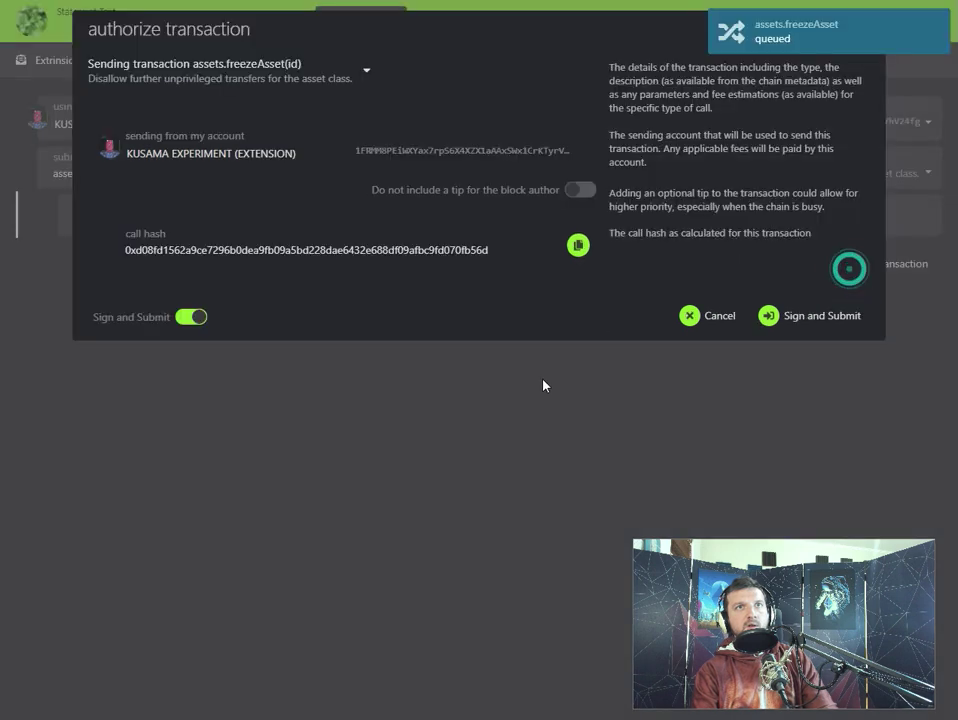
pyautogui.click(792, 318)
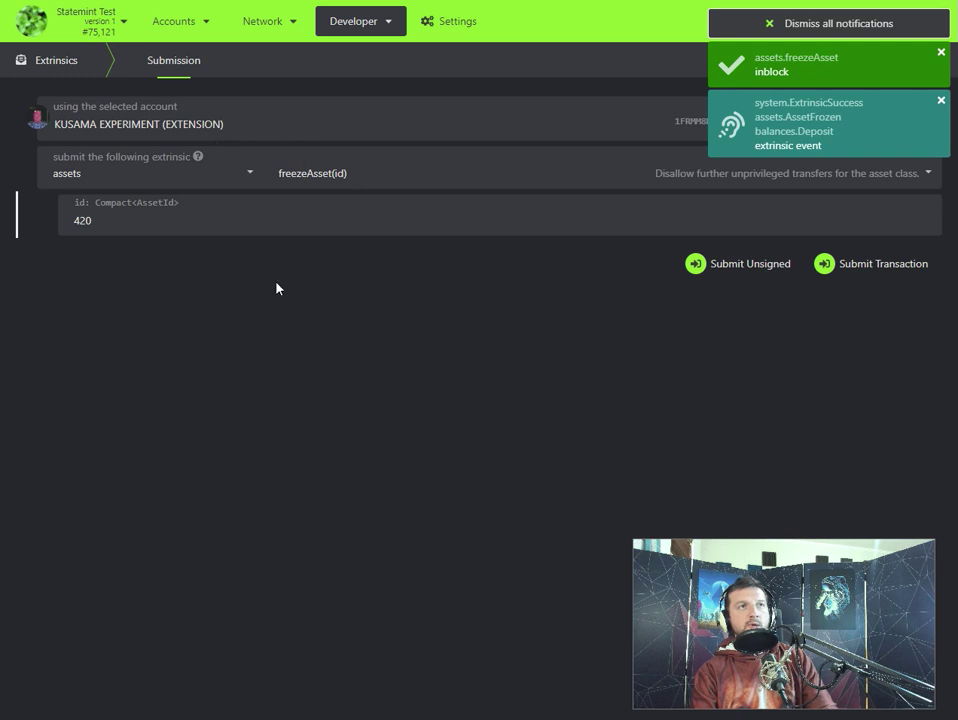
# Return to the asset balances and query the accounts holding RMRK (420)
pyautogui.moveTo(262, 21)
pyautogui.click(250, 76)
pyautogui.click(228, 60)
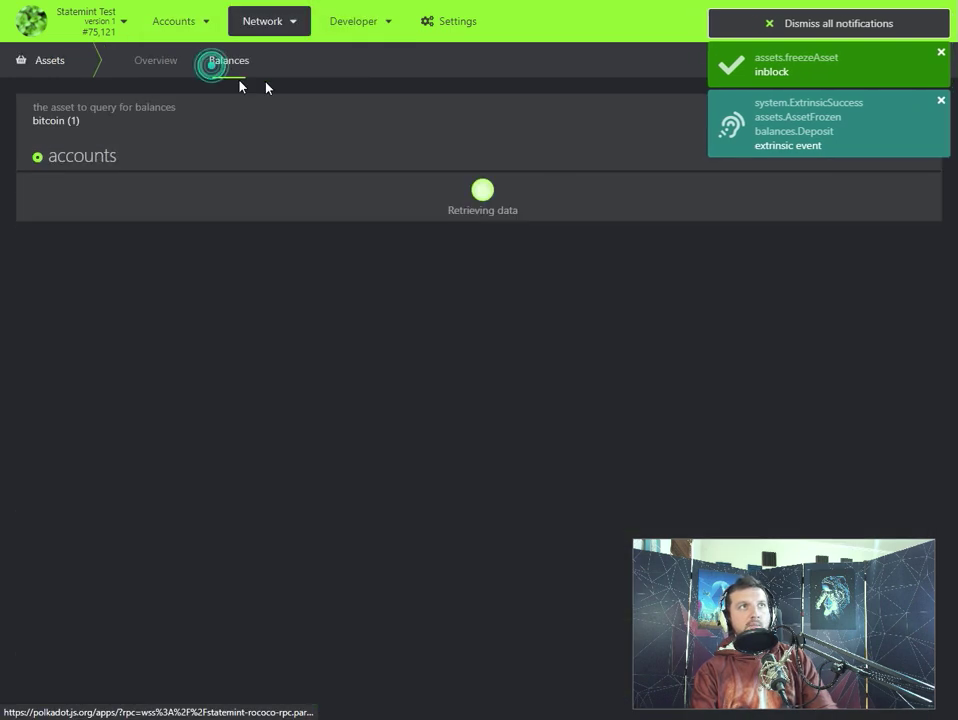
pyautogui.click(106, 120)
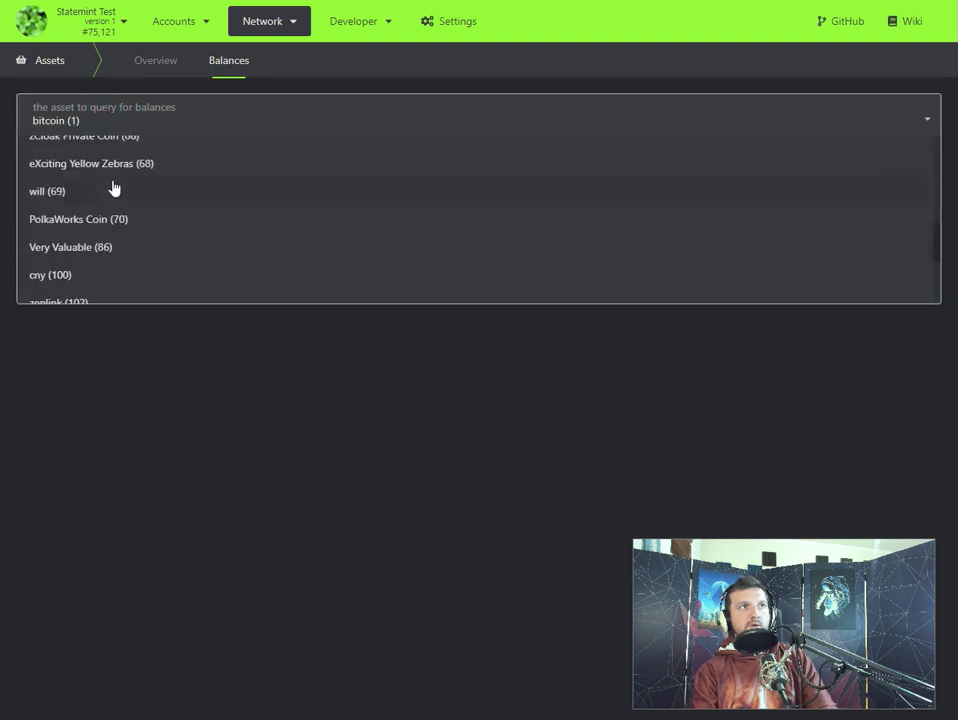
pyautogui.scroll(-2, 90, 230)
pyautogui.click(85, 285)
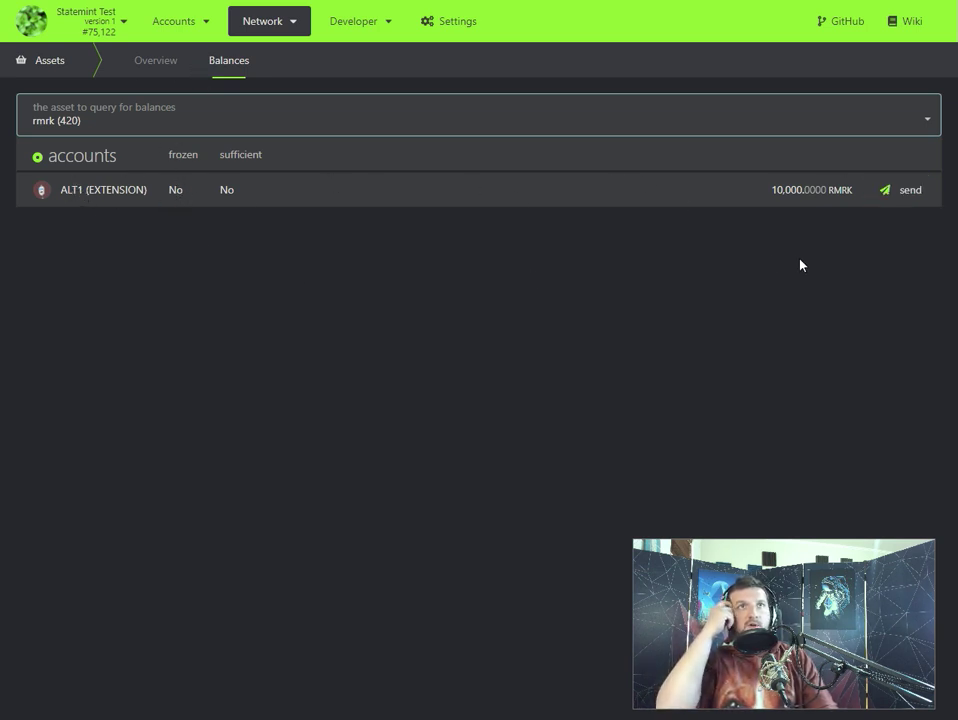
# Try to transfer 500 RMRK from ALT1 to KUSAMA EXPERIMENT while the asset is frozen, submitting the transaction for signing
pyautogui.click(905, 192)
pyautogui.click(230, 203)
pyautogui.write('500')
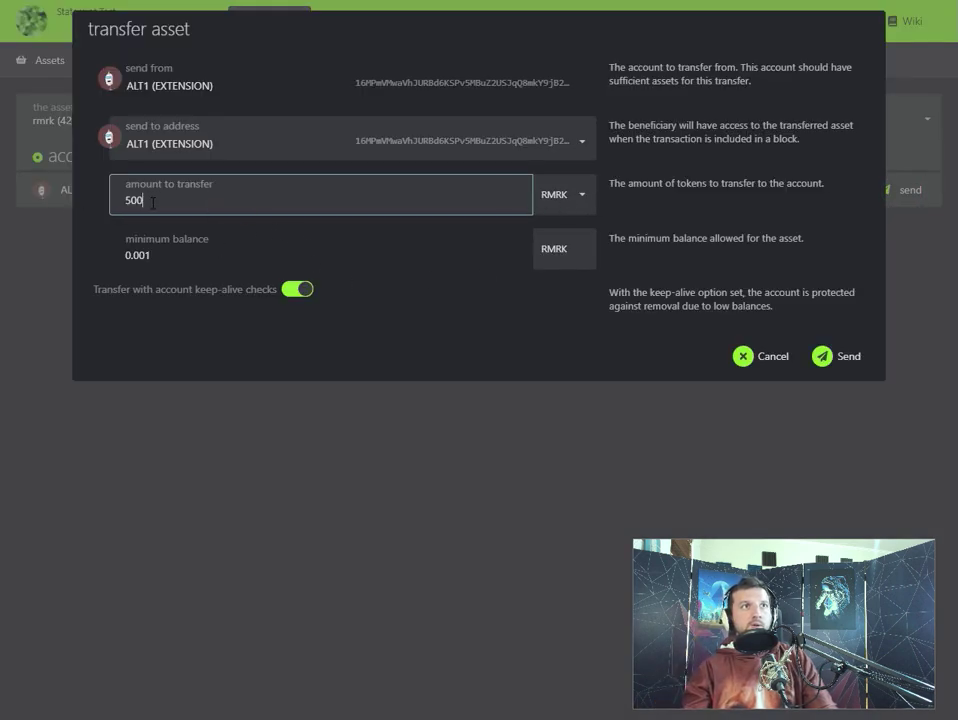
pyautogui.click(145, 143)
pyautogui.scroll(-10, 248, 252)
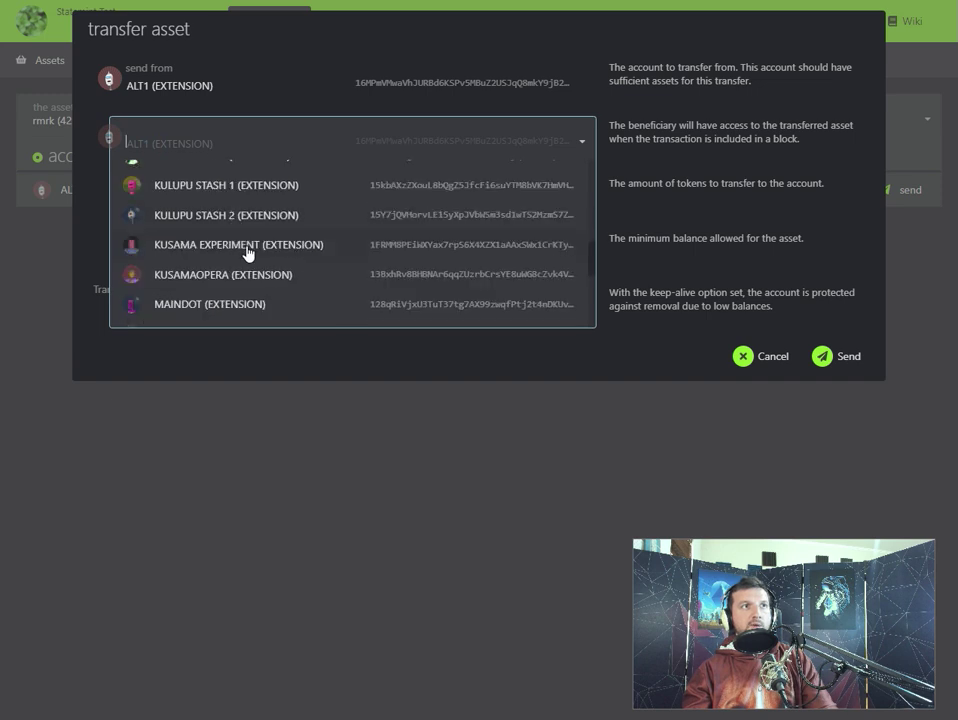
pyautogui.scroll(10, 292, 260)
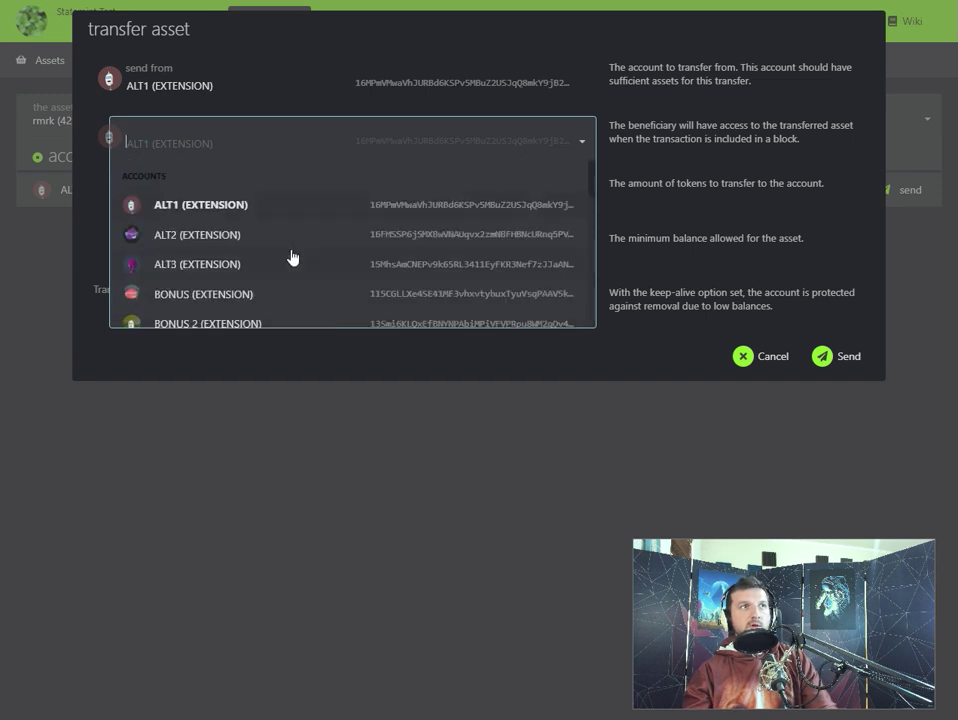
pyautogui.scroll(-3, 307, 229)
pyautogui.scroll(-5, 307, 229)
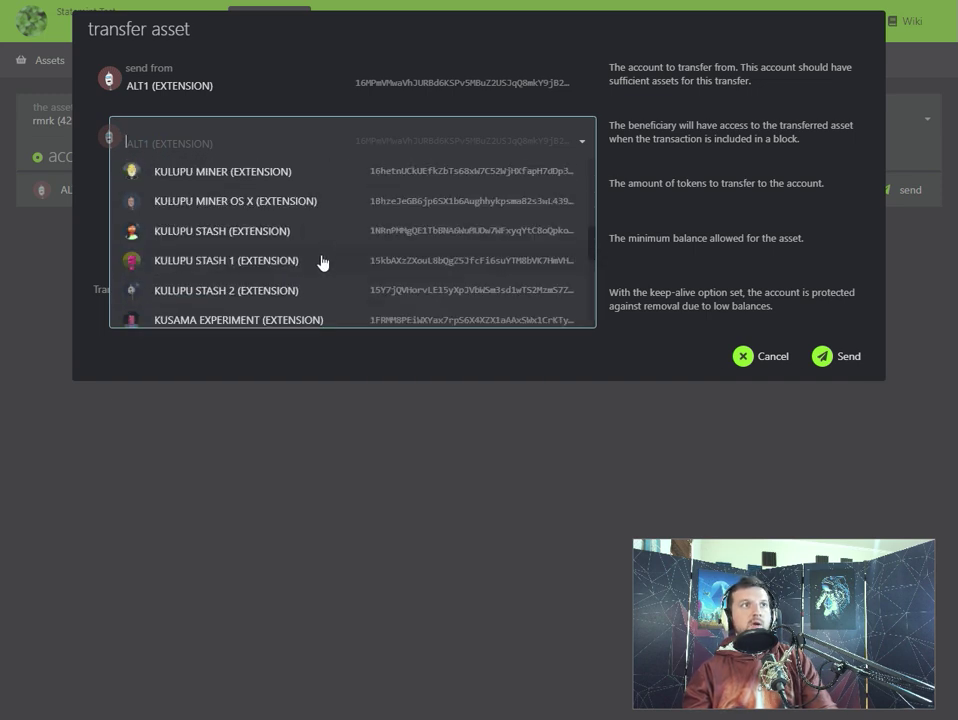
pyautogui.click(248, 252)
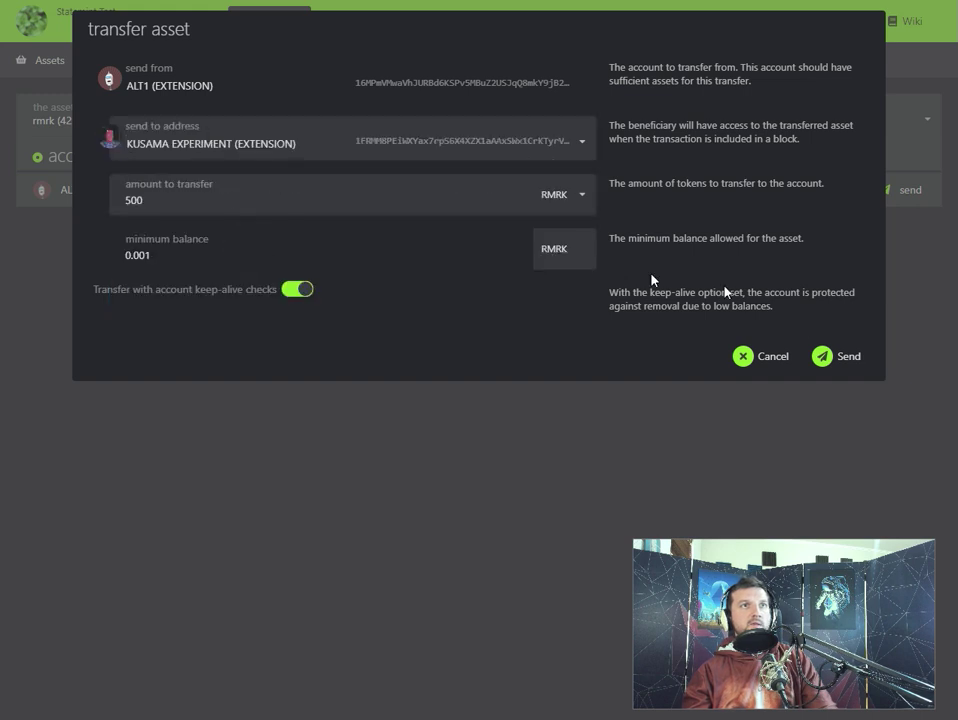
pyautogui.click(824, 362)
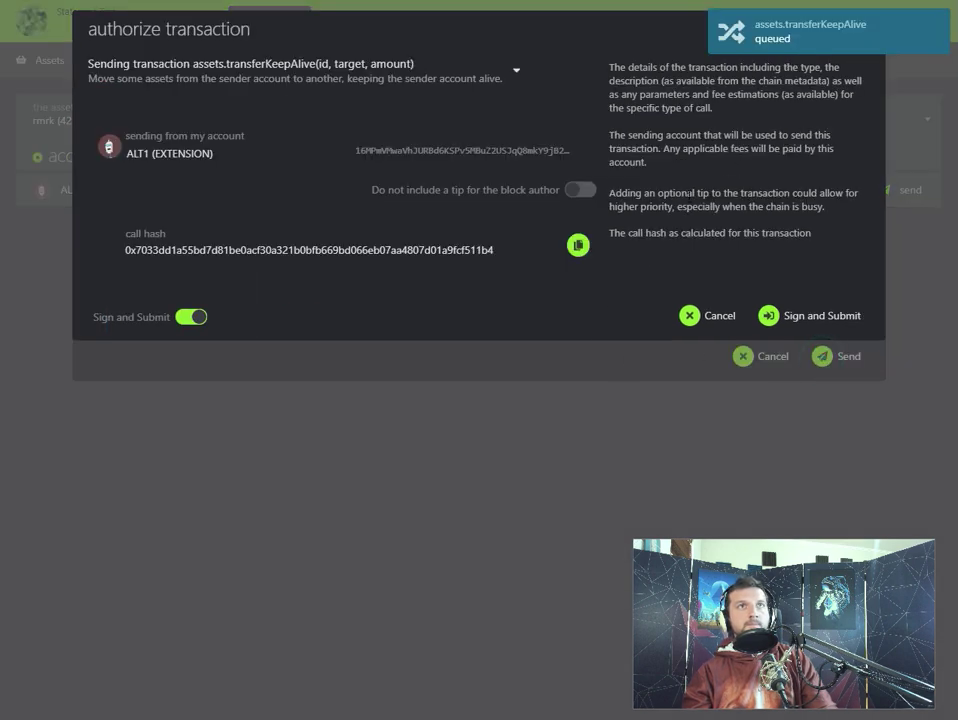
pyautogui.click(800, 318)
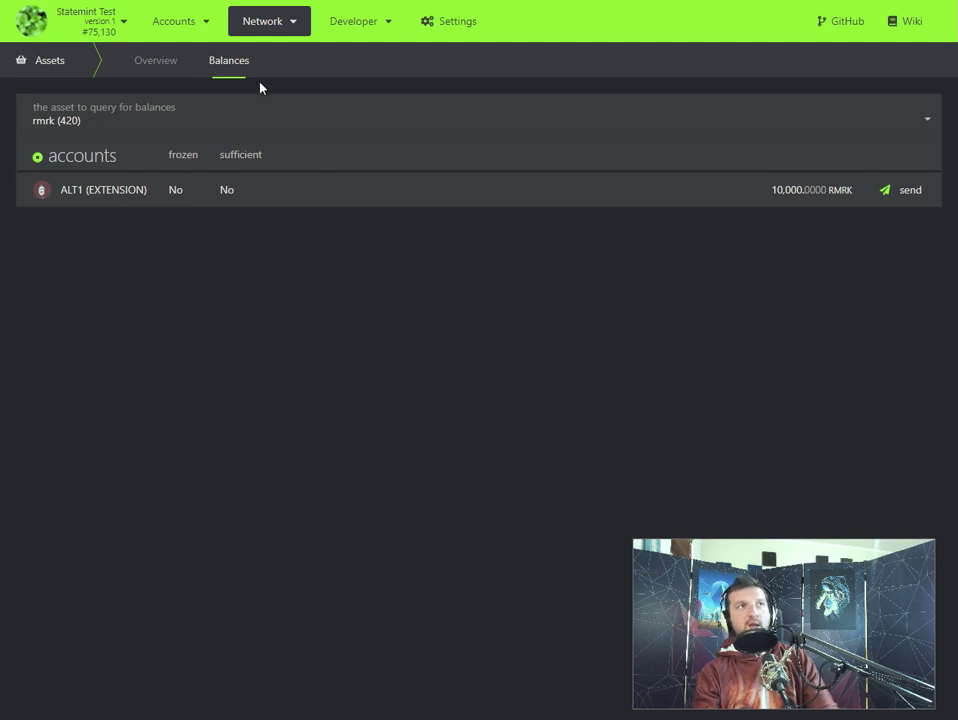
# Reopen the extrinsic submission form and select the assets pallet
pyautogui.moveTo(353, 34)
pyautogui.click(358, 79)
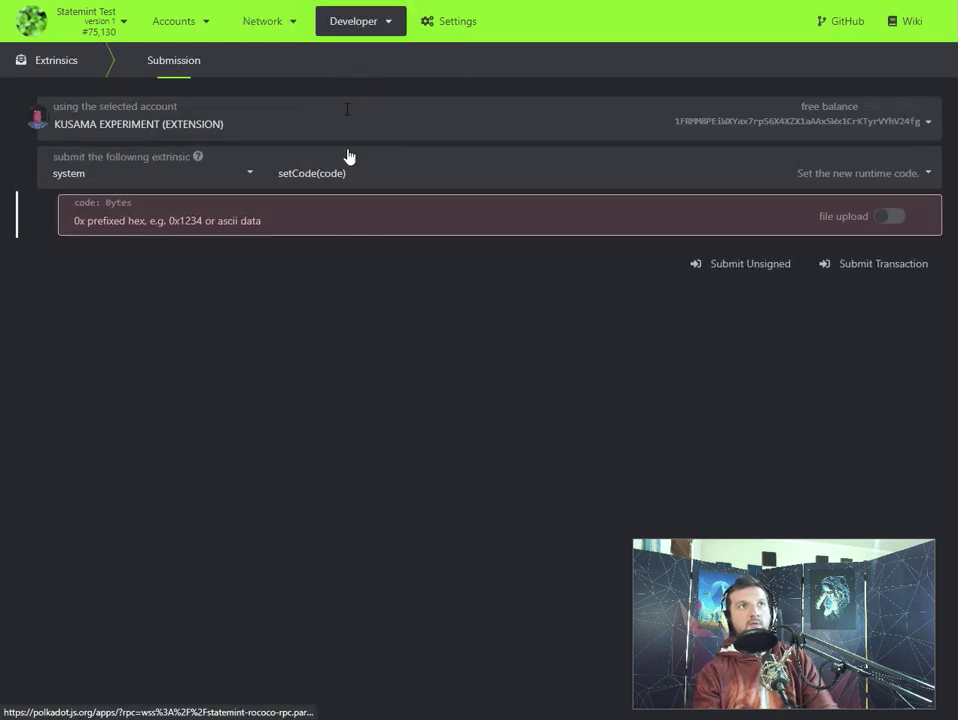
pyautogui.click(92, 167)
pyautogui.scroll(5, 145, 246)
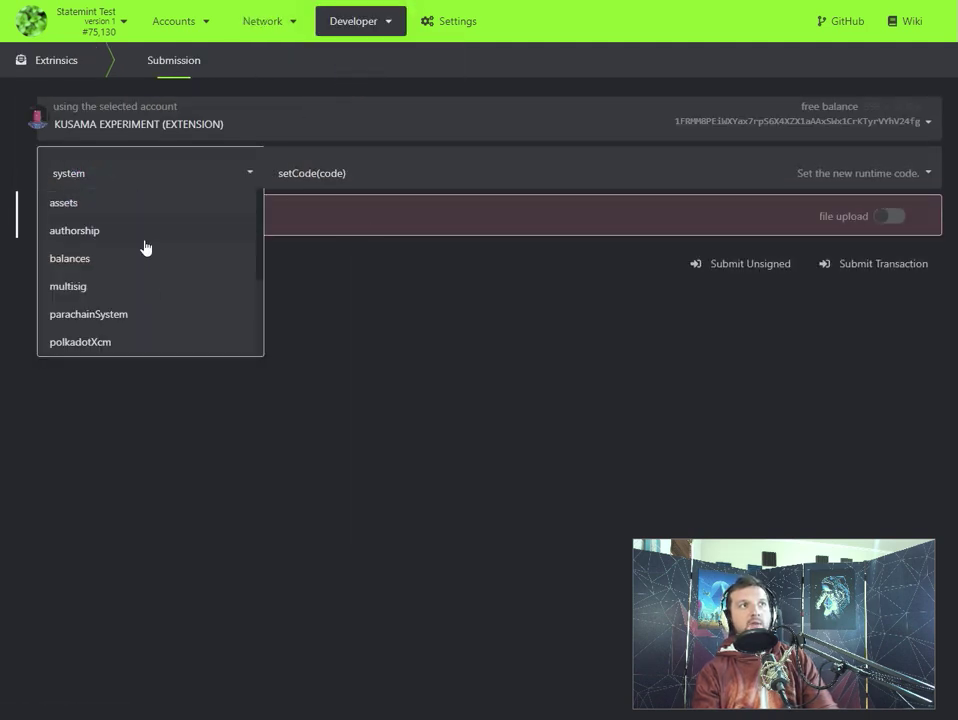
pyautogui.click(79, 204)
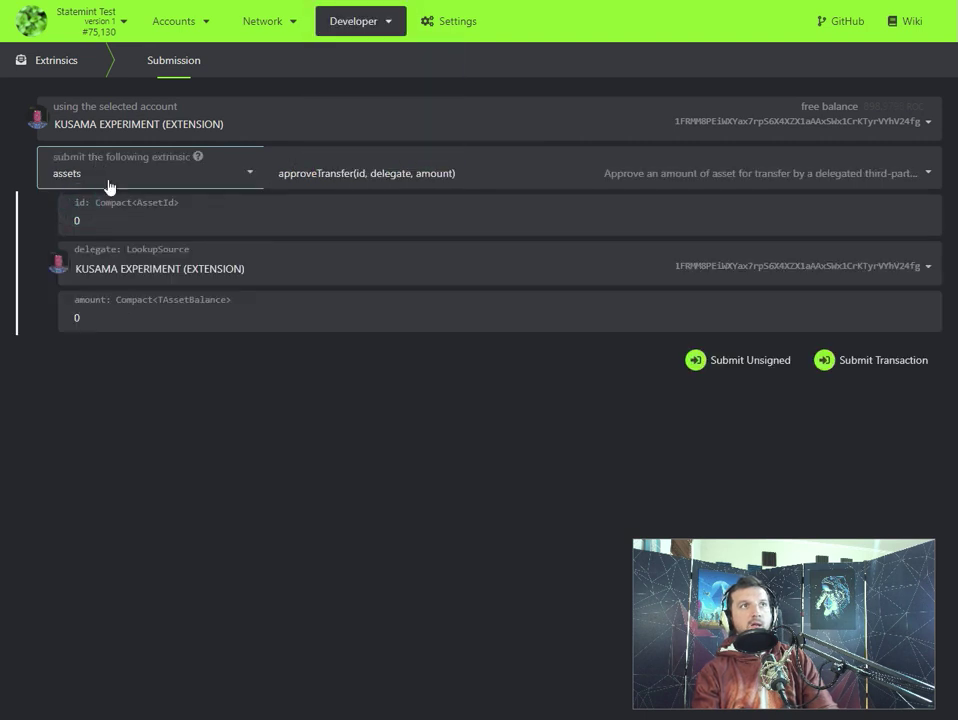
# Look through the assets calls and choose thawAsset(id) to allow transfers of the asset again
pyautogui.click(336, 173)
pyautogui.scroll(-5, 355, 267)
pyautogui.scroll(-3, 361, 280)
pyautogui.scroll(6, 363, 310)
pyautogui.scroll(-5, 346, 225)
pyautogui.scroll(4, 330, 300)
pyautogui.scroll(-2, 335, 260)
pyautogui.scroll(4, 355, 280)
pyautogui.scroll(-4, 363, 290)
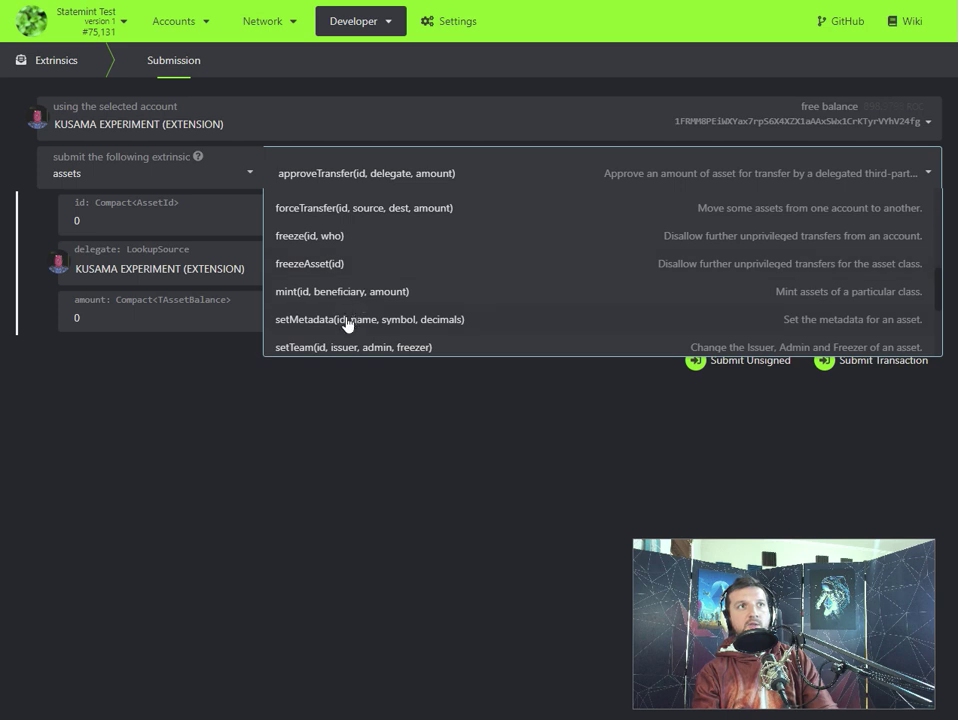
pyautogui.scroll(-2, 347, 324)
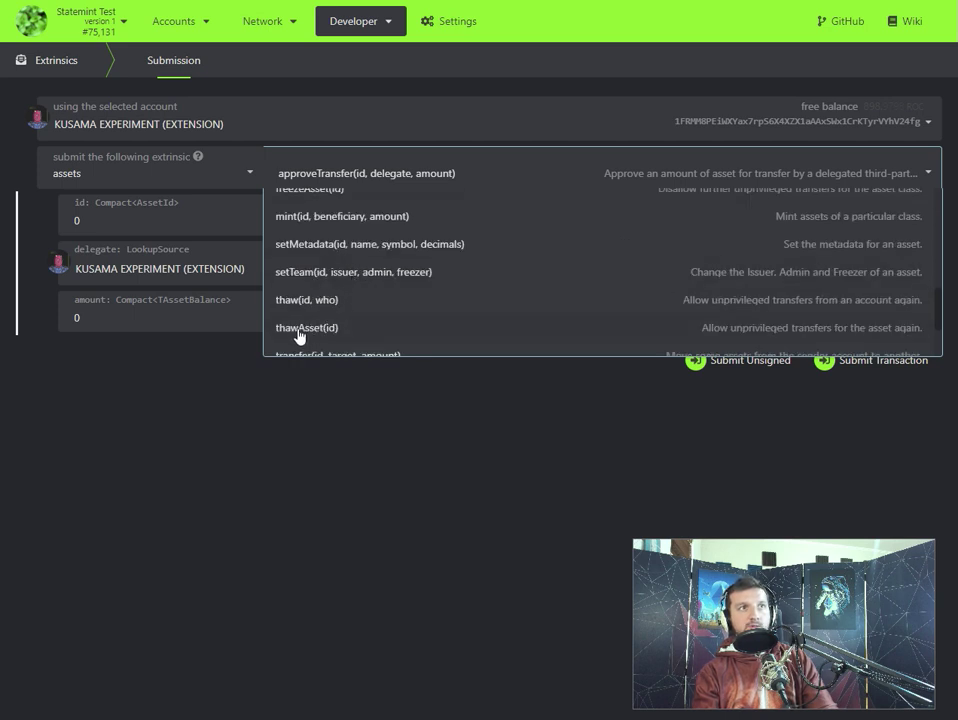
pyautogui.click(340, 329)
# Set the asset id to 420, then submit and sign the thawAsset transaction
pyautogui.click(104, 228)
pyautogui.press('BackSpace')
pyautogui.write('420')
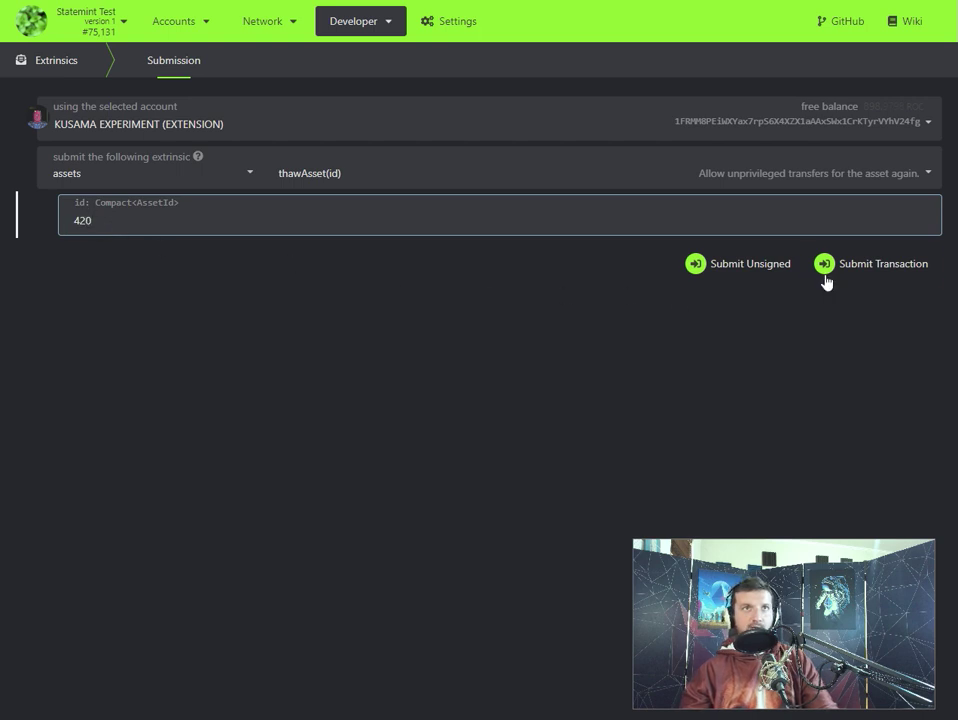
pyautogui.click(825, 279)
pyautogui.click(785, 316)
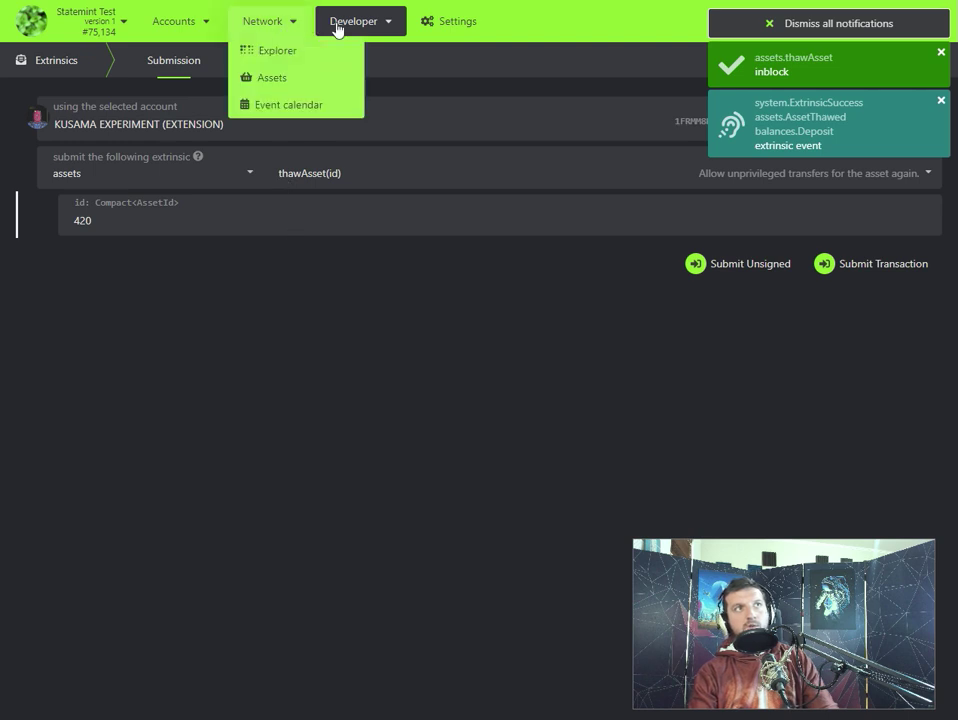
# Go back to the assets' balances and select RMRK (420) as the asset to query
pyautogui.click(272, 77)
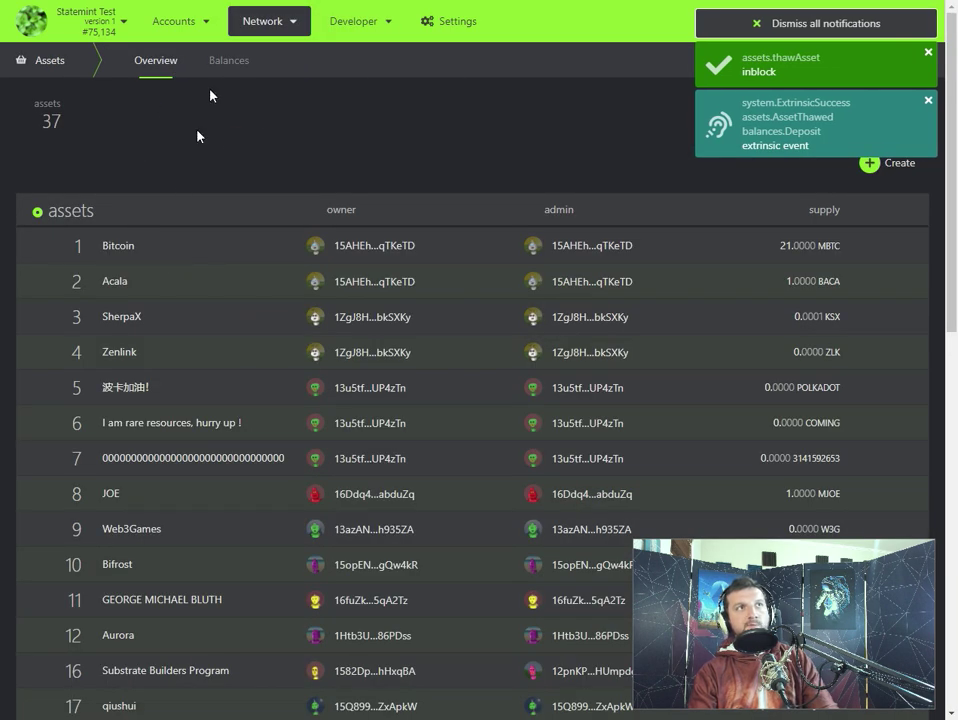
pyautogui.click(224, 58)
pyautogui.click(84, 117)
pyautogui.scroll(-2, 157, 223)
pyautogui.scroll(-8, 157, 223)
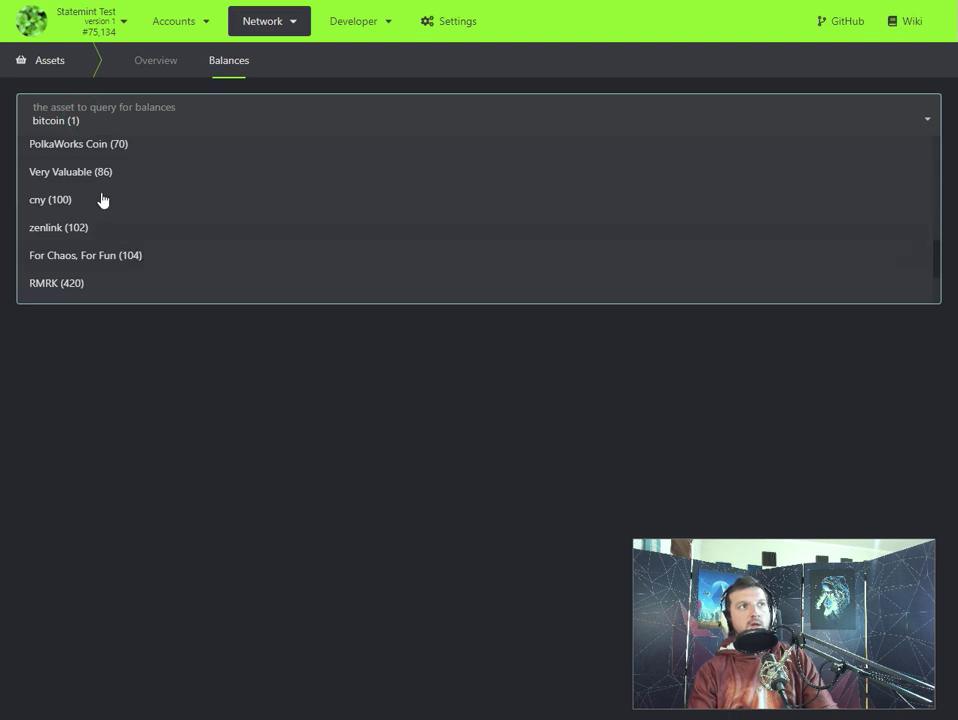
pyautogui.click(70, 210)
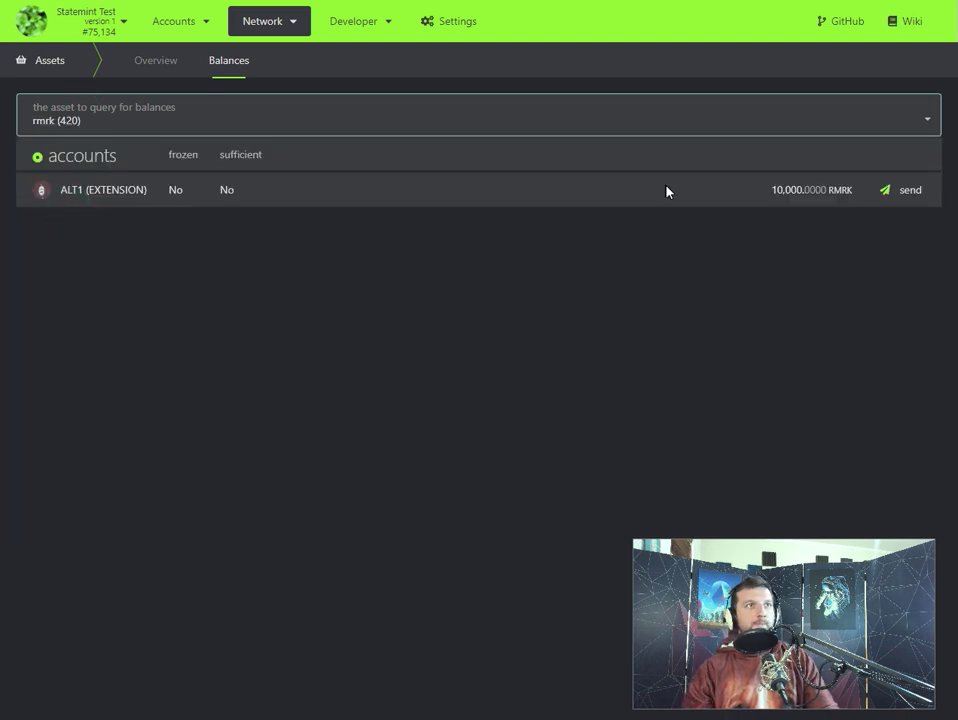
# Transfer 500 RMRK from ALT1 to KUSAMA EXPERIMENT with keep-alive checks on, and sign the transaction
pyautogui.click(912, 190)
pyautogui.write('500')
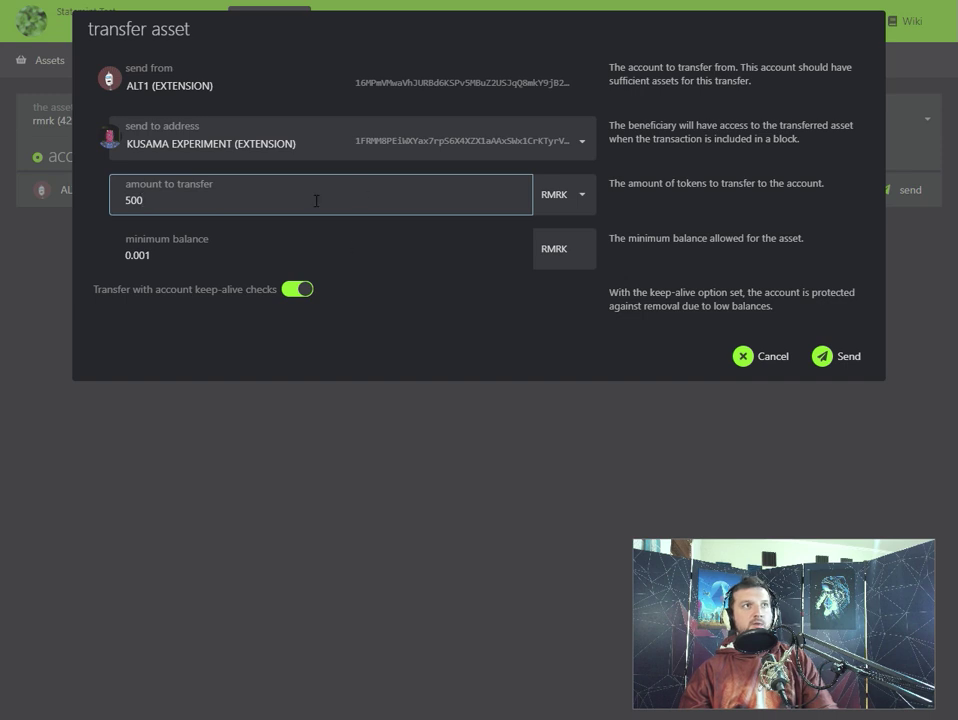
pyautogui.click(845, 357)
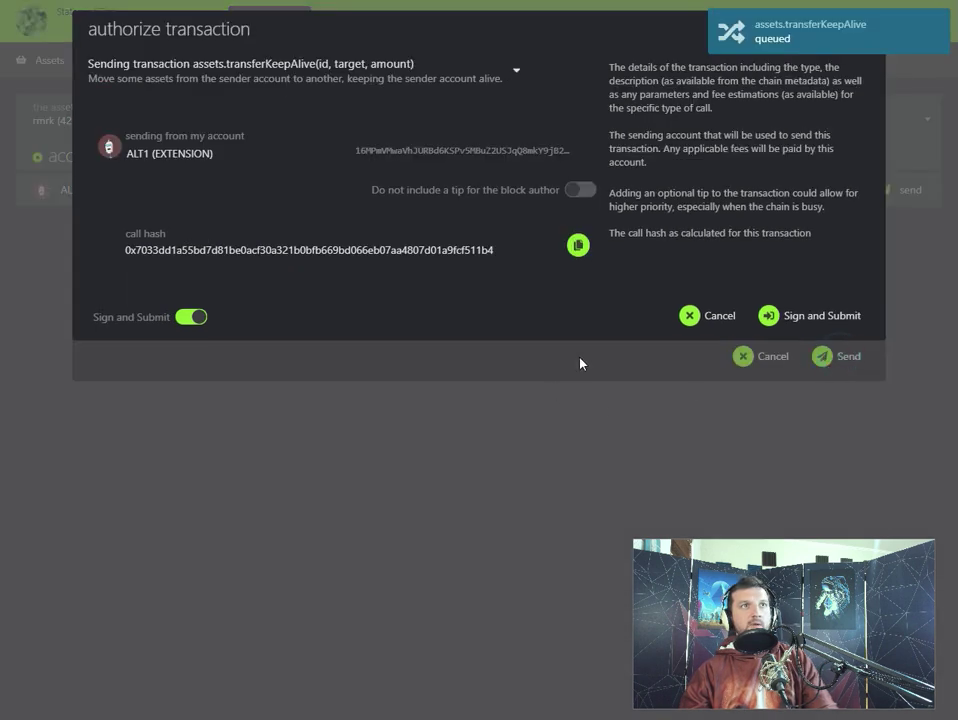
pyautogui.click(795, 315)
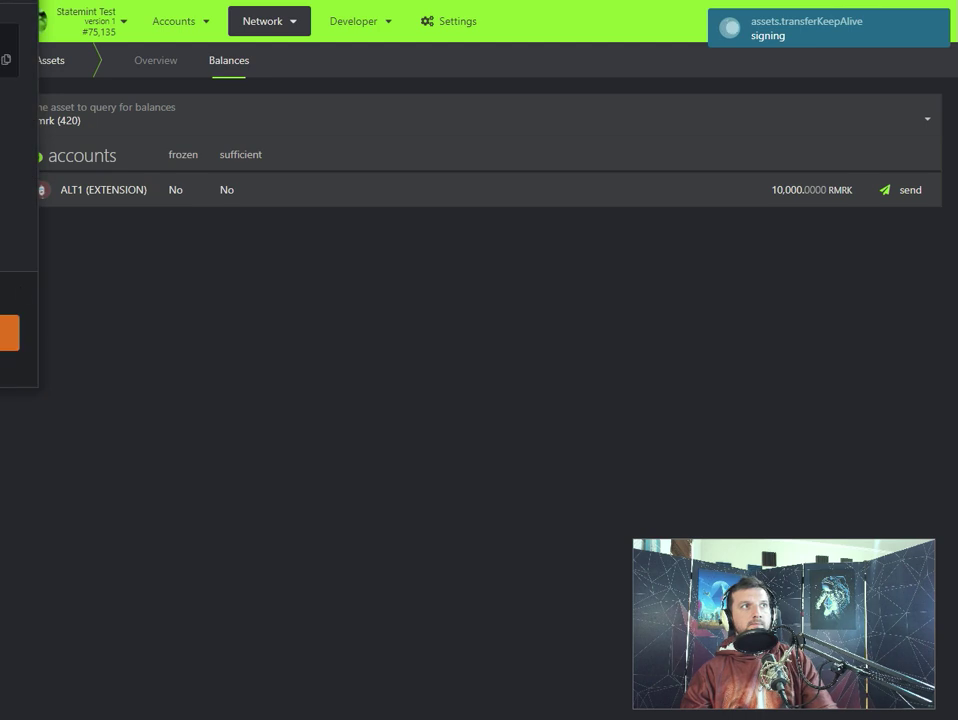
pyautogui.press('Return')
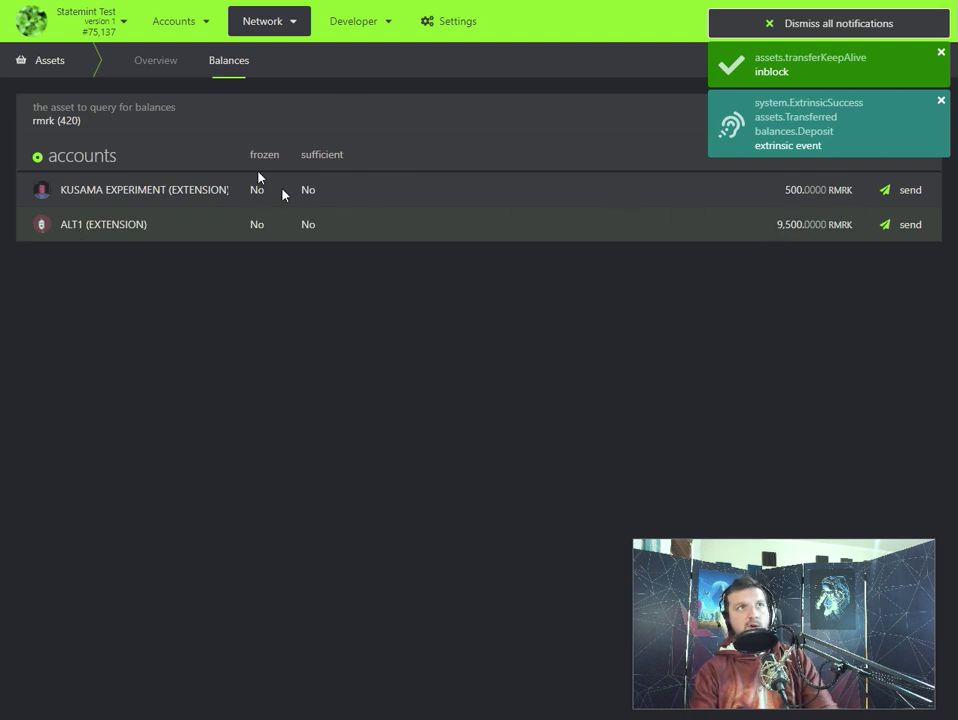
# Open the extrinsic submission form with the assets pallet and examine the list of its available calls
pyautogui.moveTo(385, 13)
pyautogui.click(368, 75)
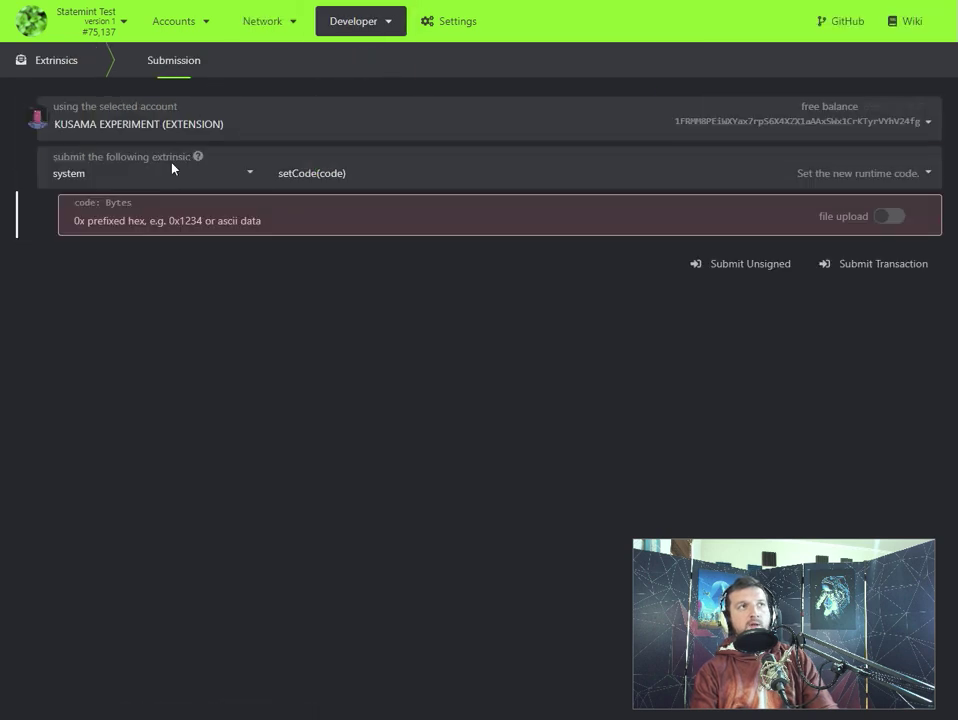
pyautogui.click(122, 162)
pyautogui.scroll(3, 96, 207)
pyautogui.click(96, 205)
pyautogui.click(366, 165)
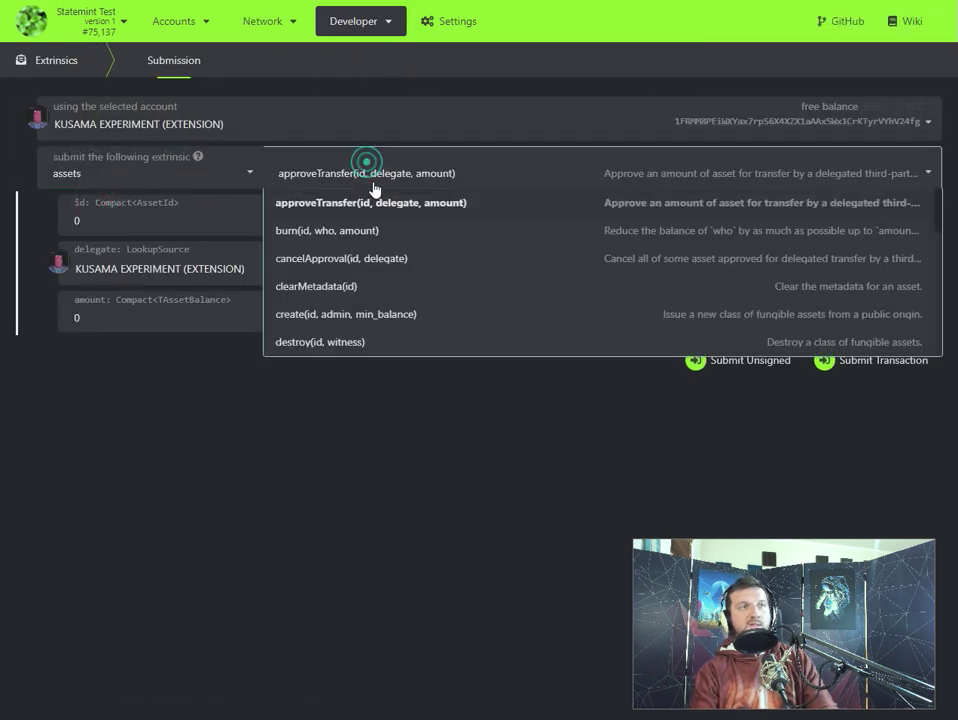
pyautogui.scroll(-8, 360, 290)
pyautogui.scroll(10, 423, 336)
pyautogui.click(412, 118)
pyautogui.click(415, 92)
pyautogui.doubleClick(374, 77)
pyautogui.click(312, 58)
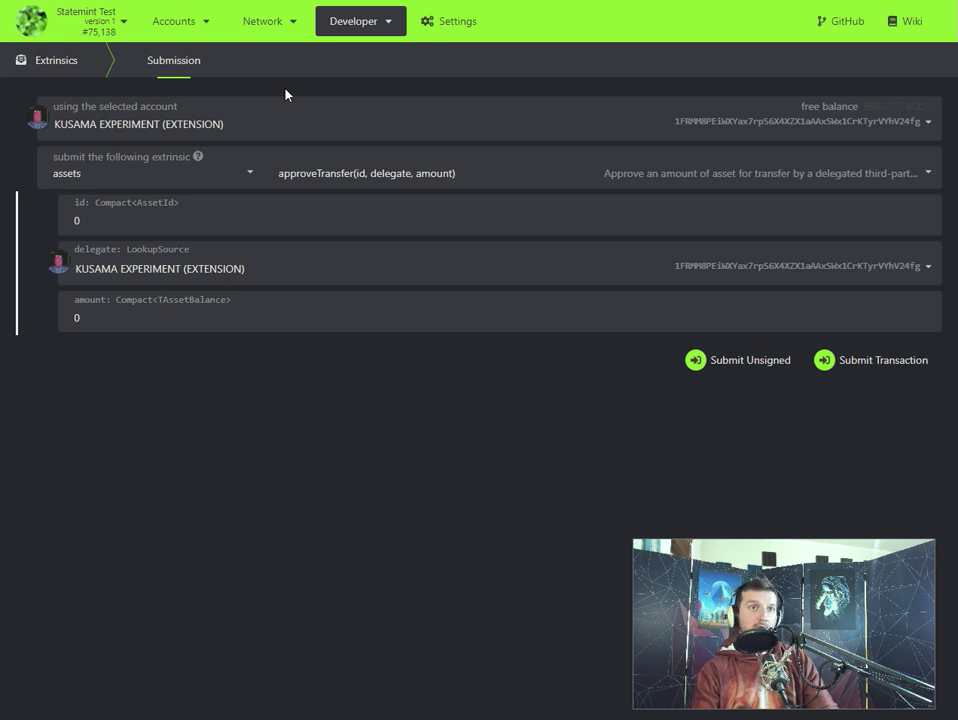
pyautogui.click(447, 55)
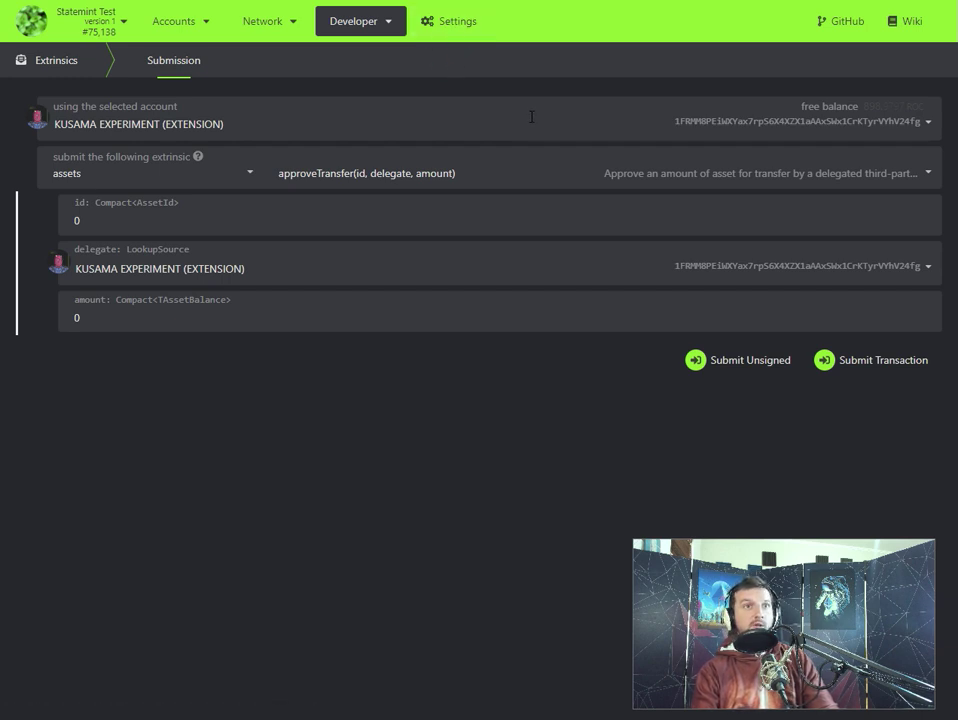